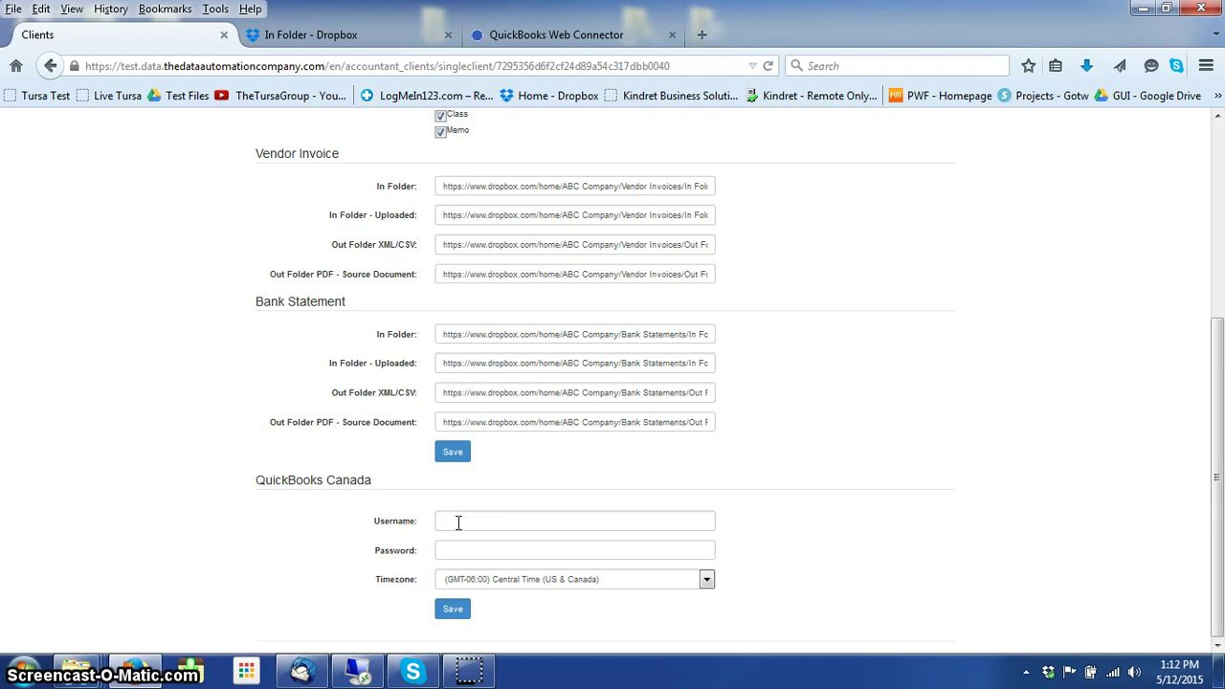
# Review the Web Connector download page on Intuit Marketplace, then return to the DataUI client settings.
pyautogui.click(555, 36)
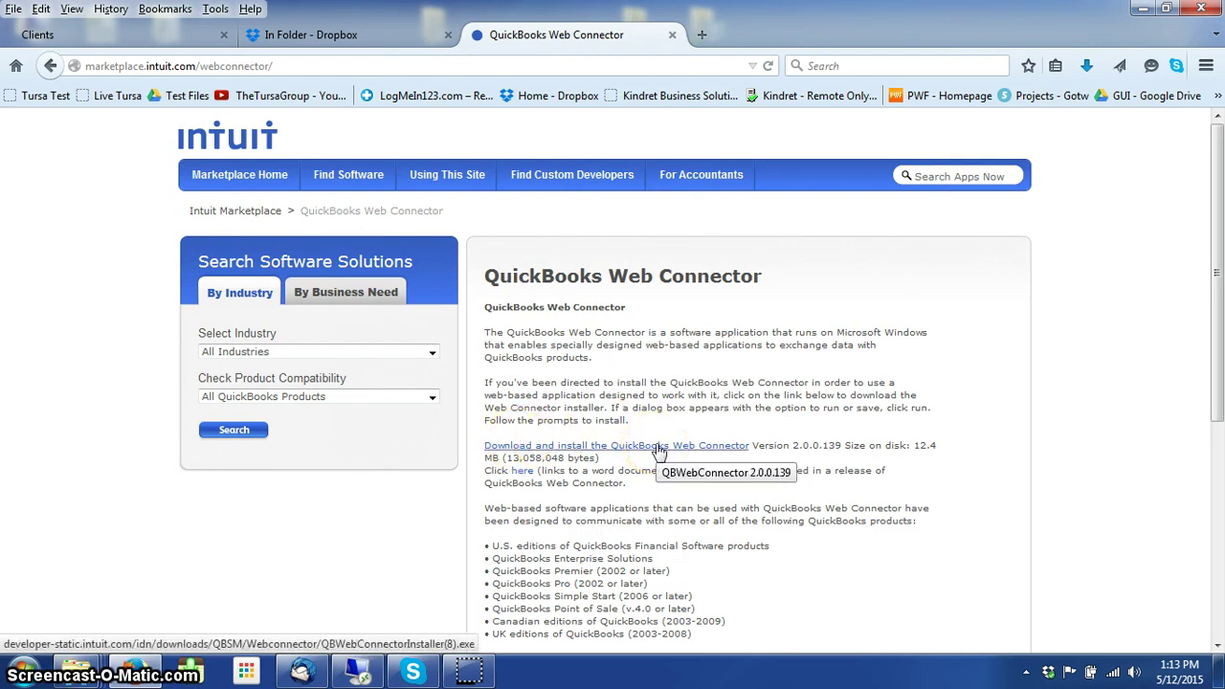
pyautogui.click(78, 36)
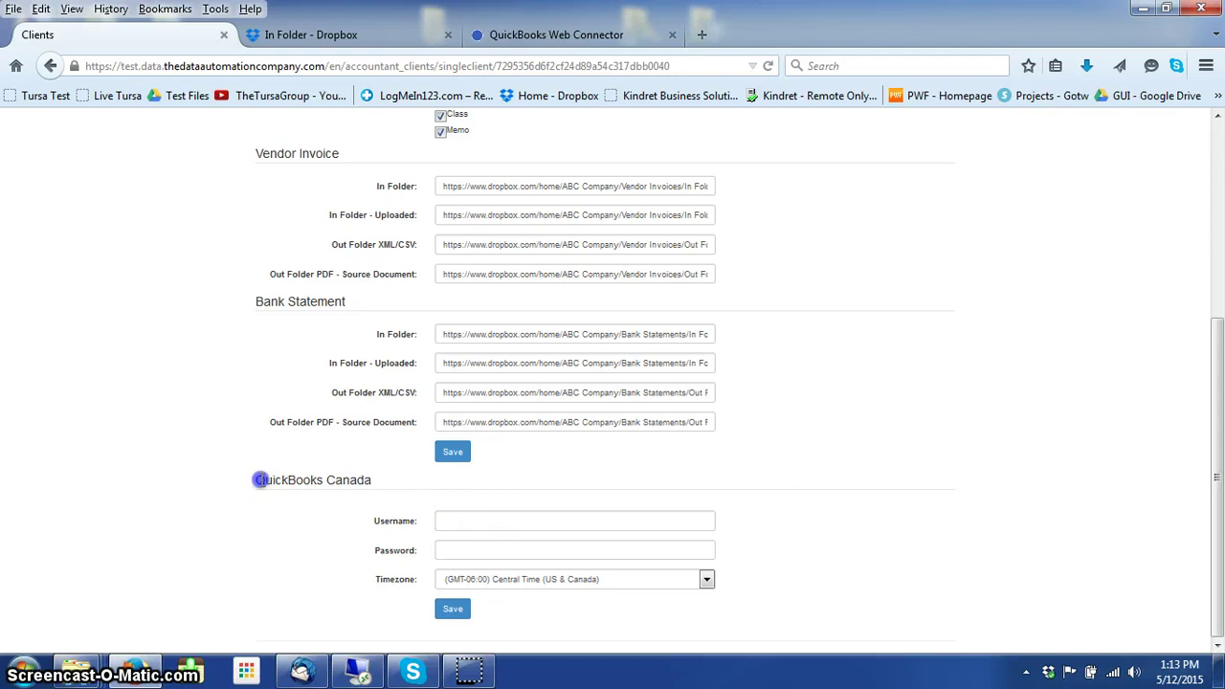
# Enter the QuickBooks Canada username and password.
pyautogui.moveTo(256, 479); pyautogui.dragTo(470, 470)
pyautogui.moveTo(1223, 410); pyautogui.dragTo(1219, 186)
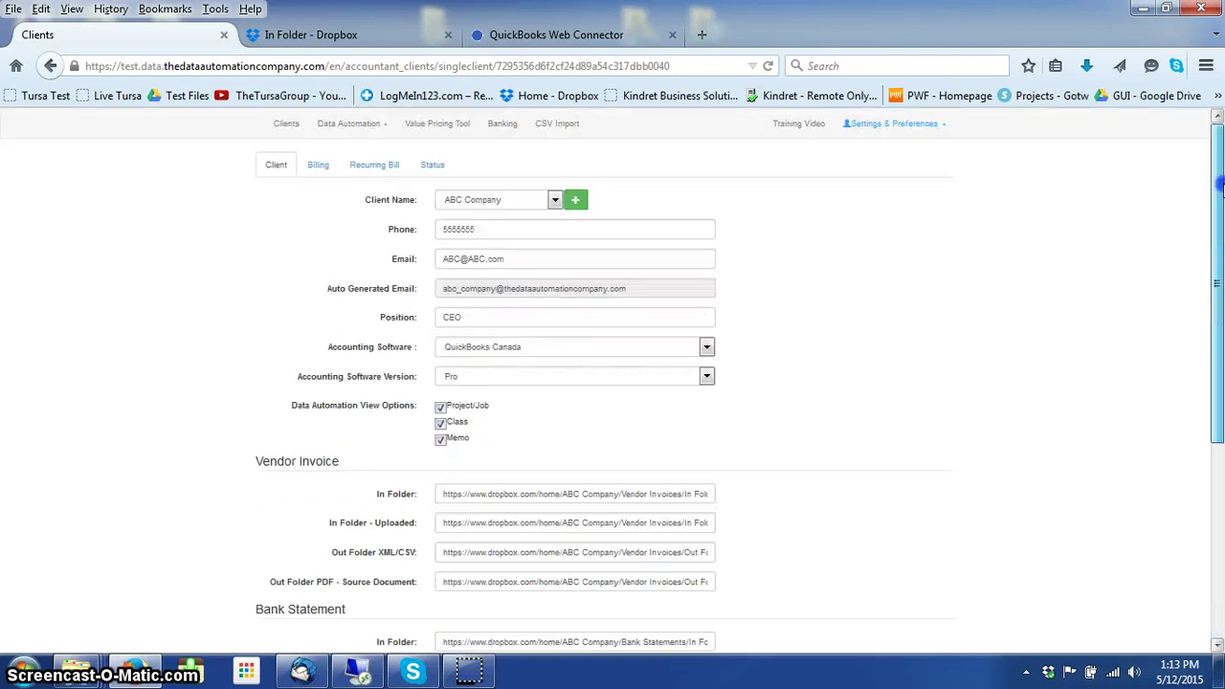
pyautogui.moveTo(1222, 234); pyautogui.dragTo(1219, 498)
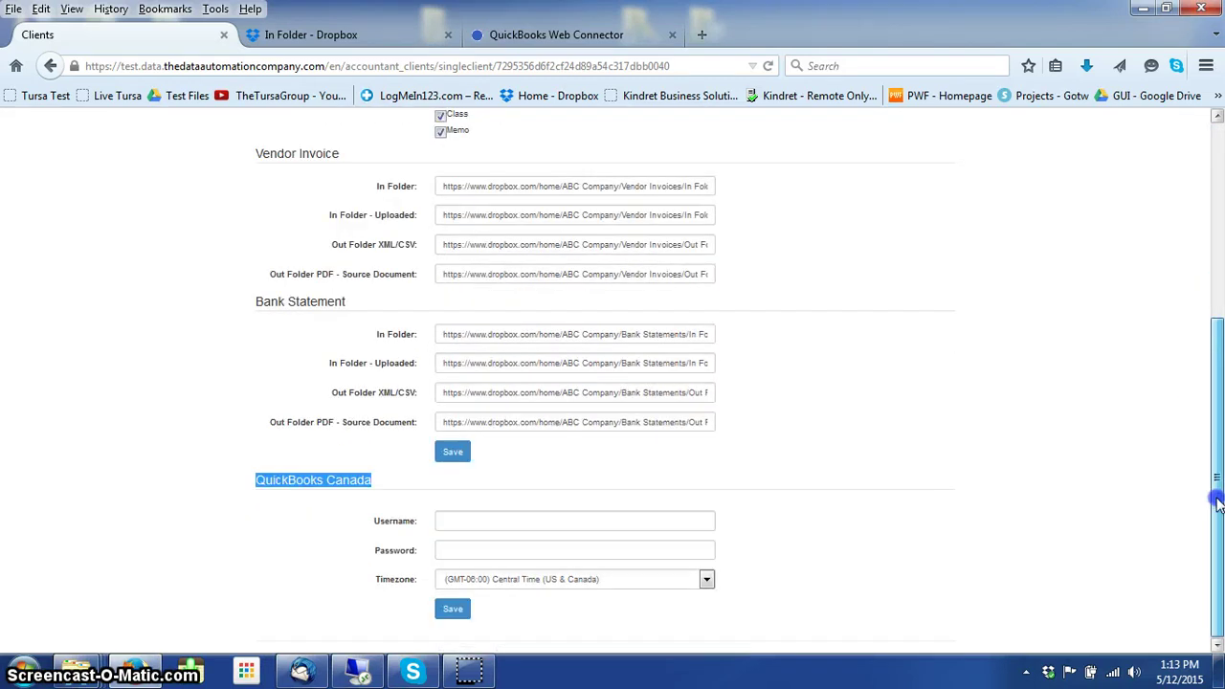
pyautogui.click(445, 523)
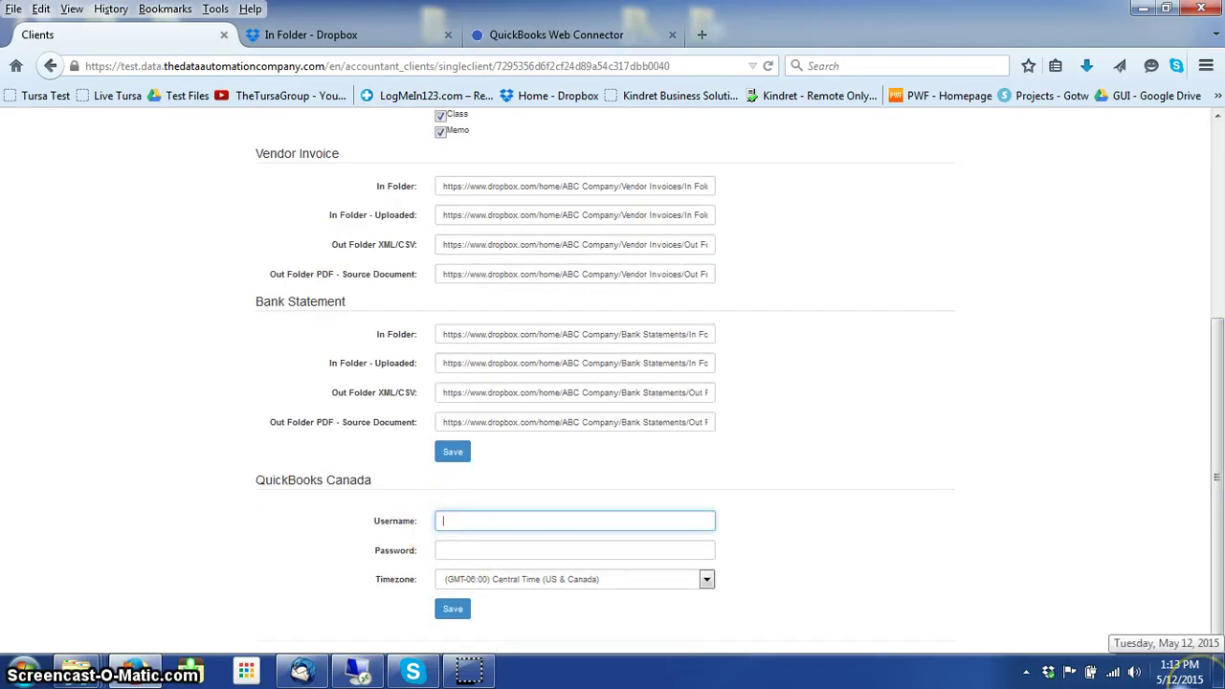
pyautogui.write('ABC Company')
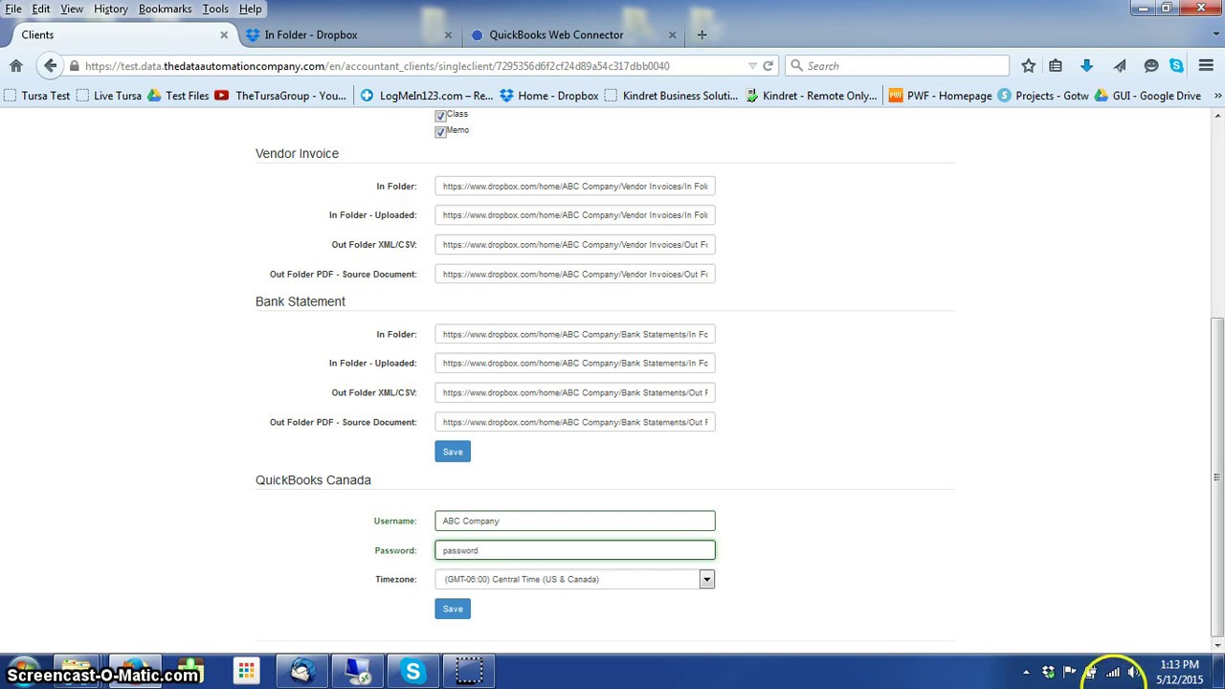
# Choose (GMT-08:00) Pacific Time (US & Canada) as the timezone and save the login.
pyautogui.click(706, 579)
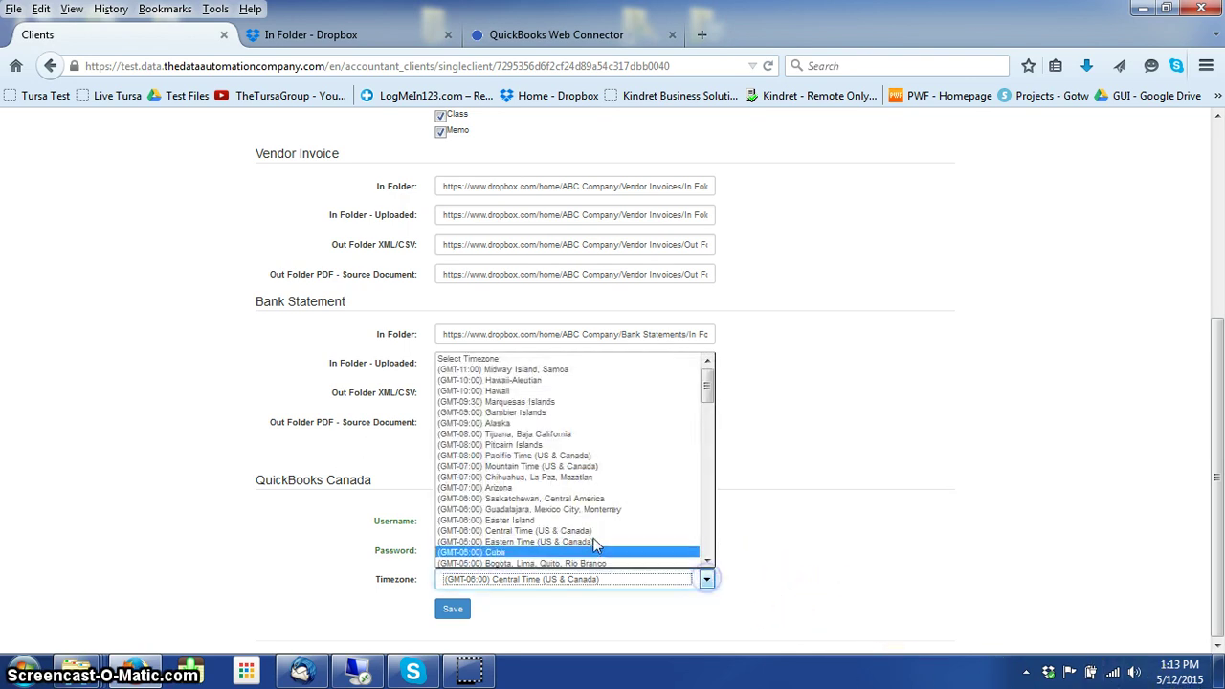
pyautogui.click(520, 456)
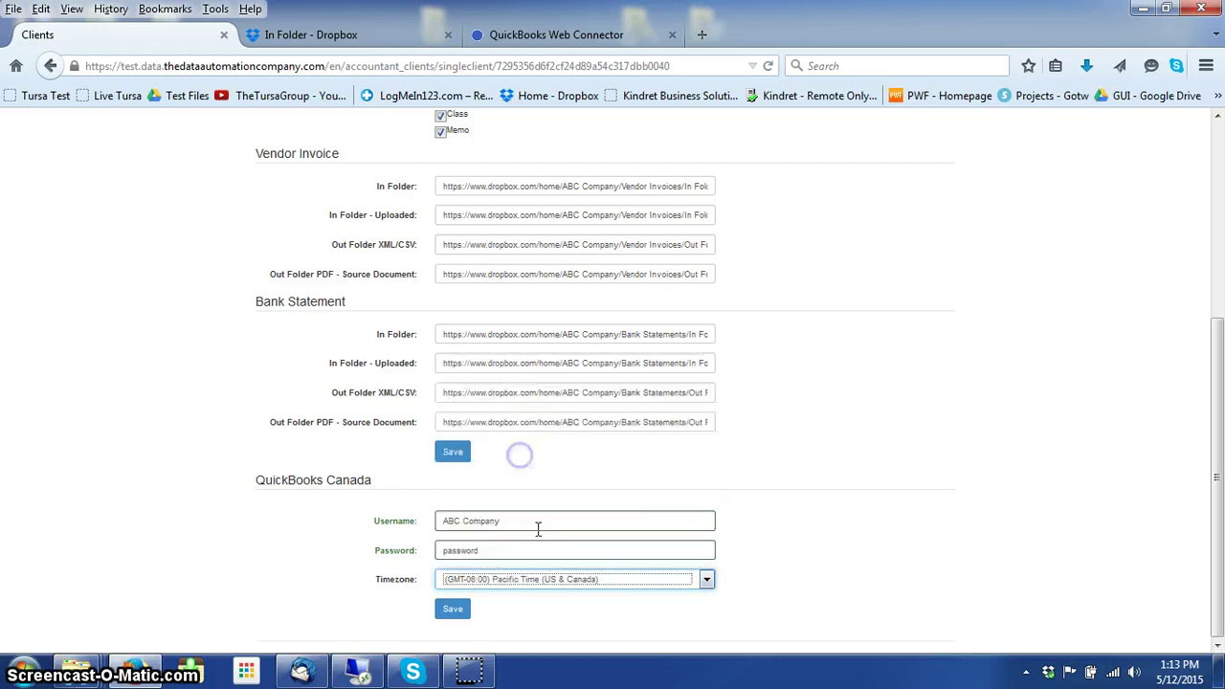
pyautogui.click(453, 608)
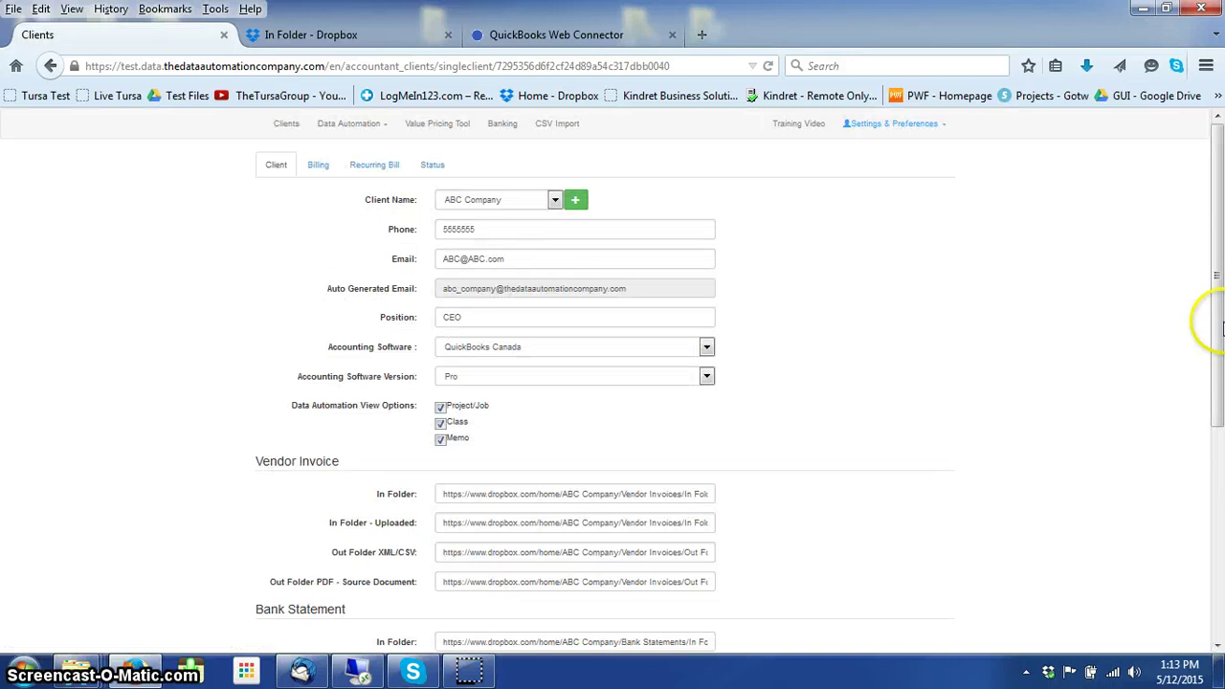
pyautogui.moveTo(1221, 328); pyautogui.dragTo(1220, 577)
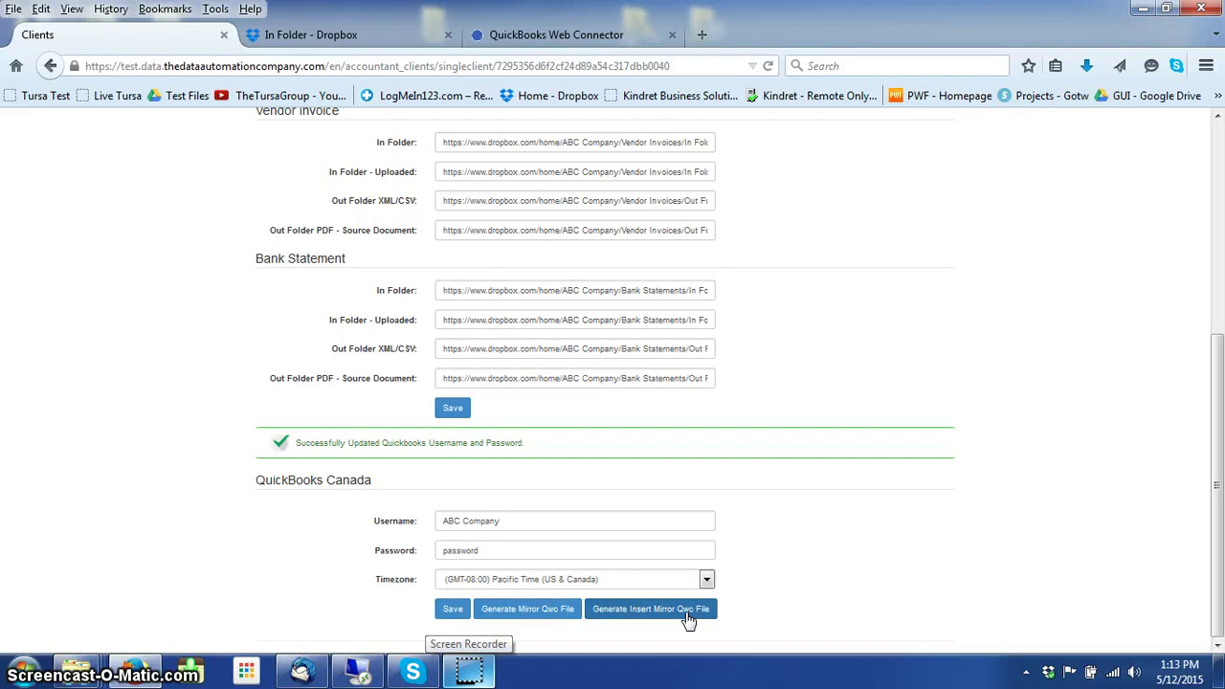
# In the remote session, generate and download the mirror and insert-mirror QWC files for ABC Company.
pyautogui.click(469, 670)
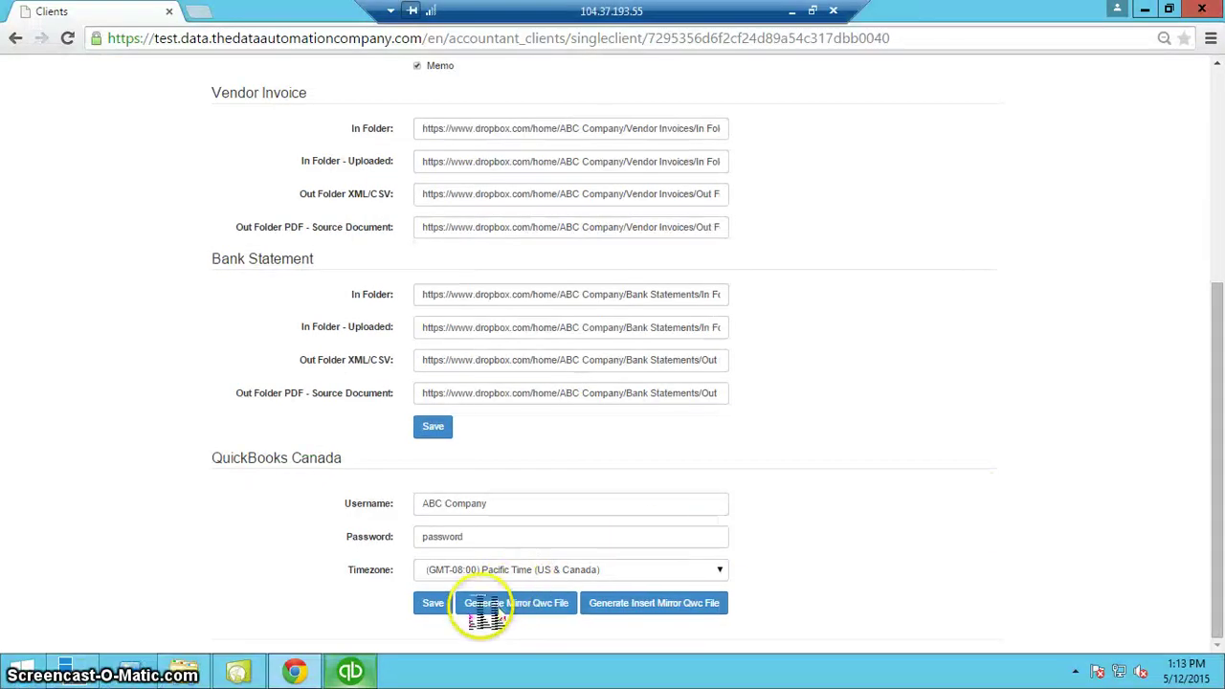
pyautogui.click(487, 611)
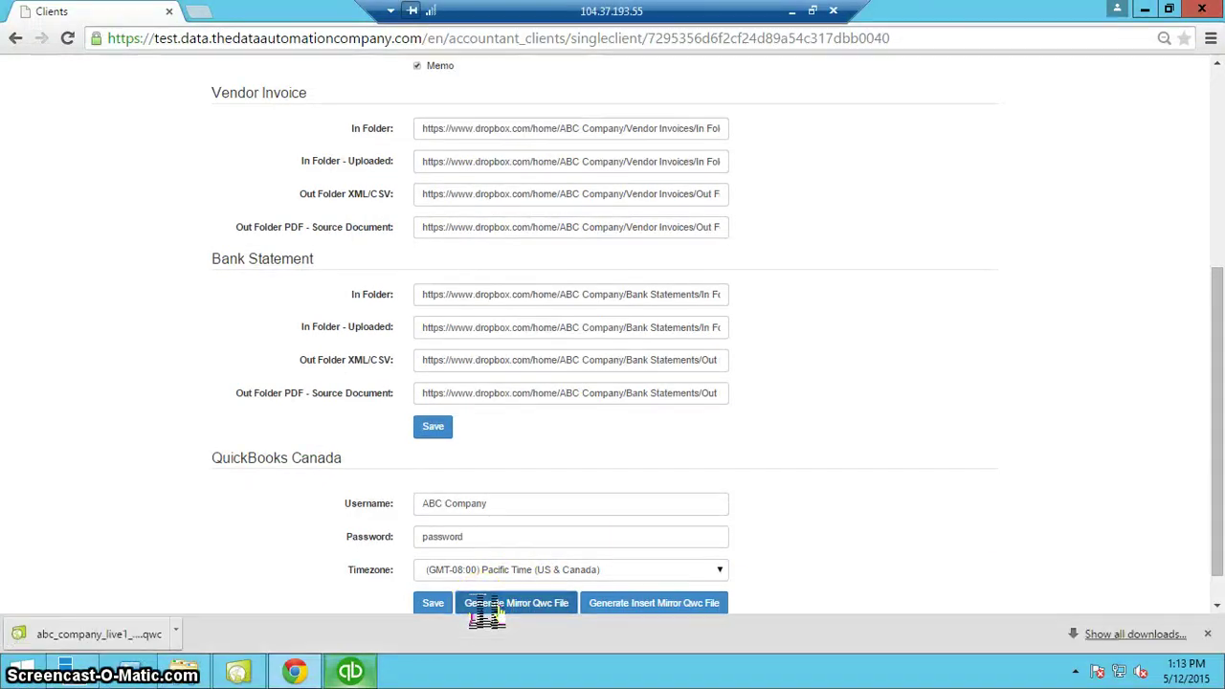
pyautogui.click(657, 608)
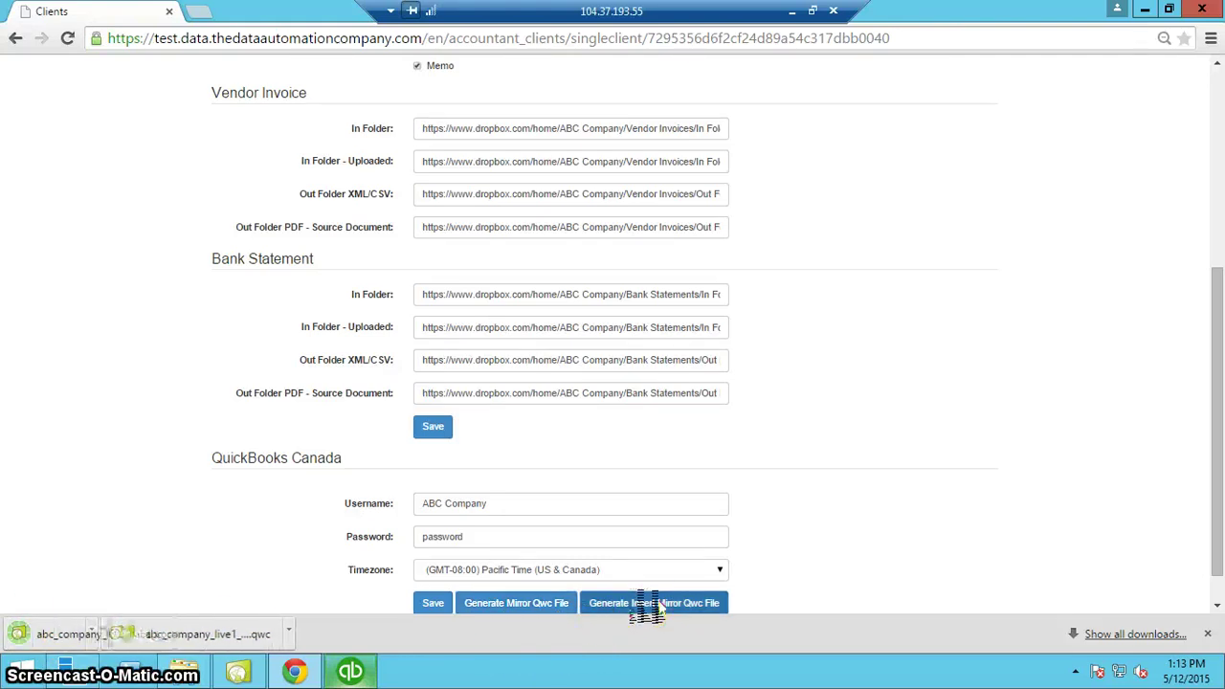
pyautogui.click(203, 639)
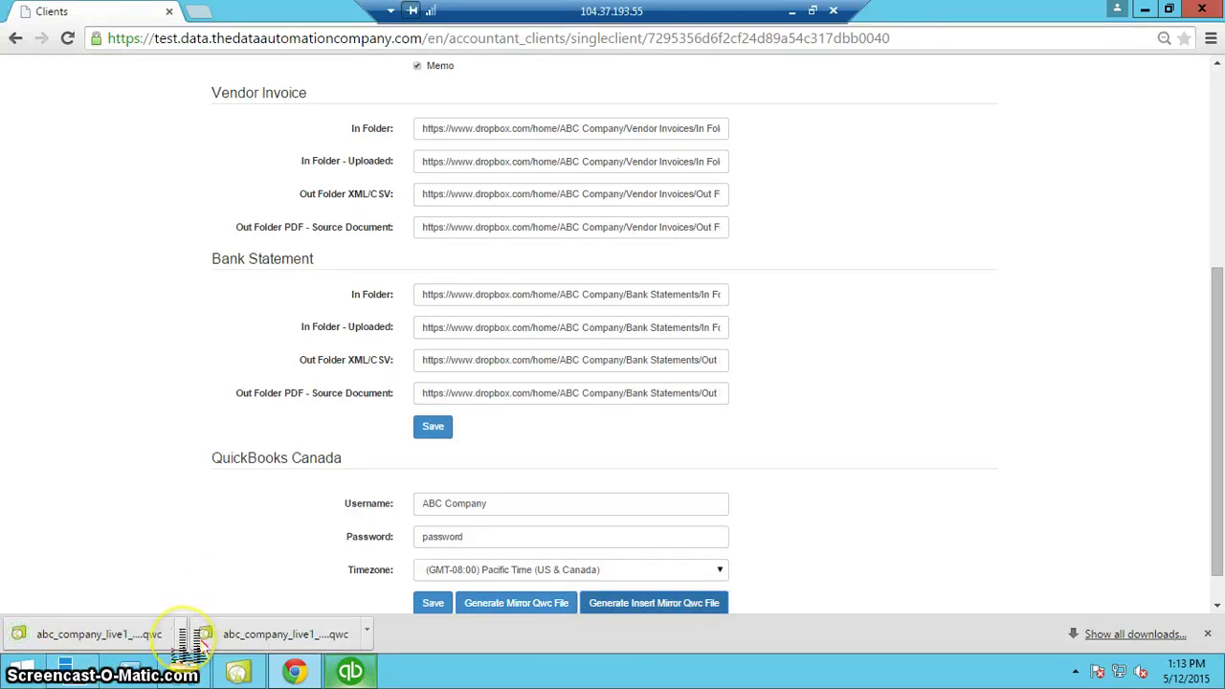
pyautogui.rightClick(201, 643)
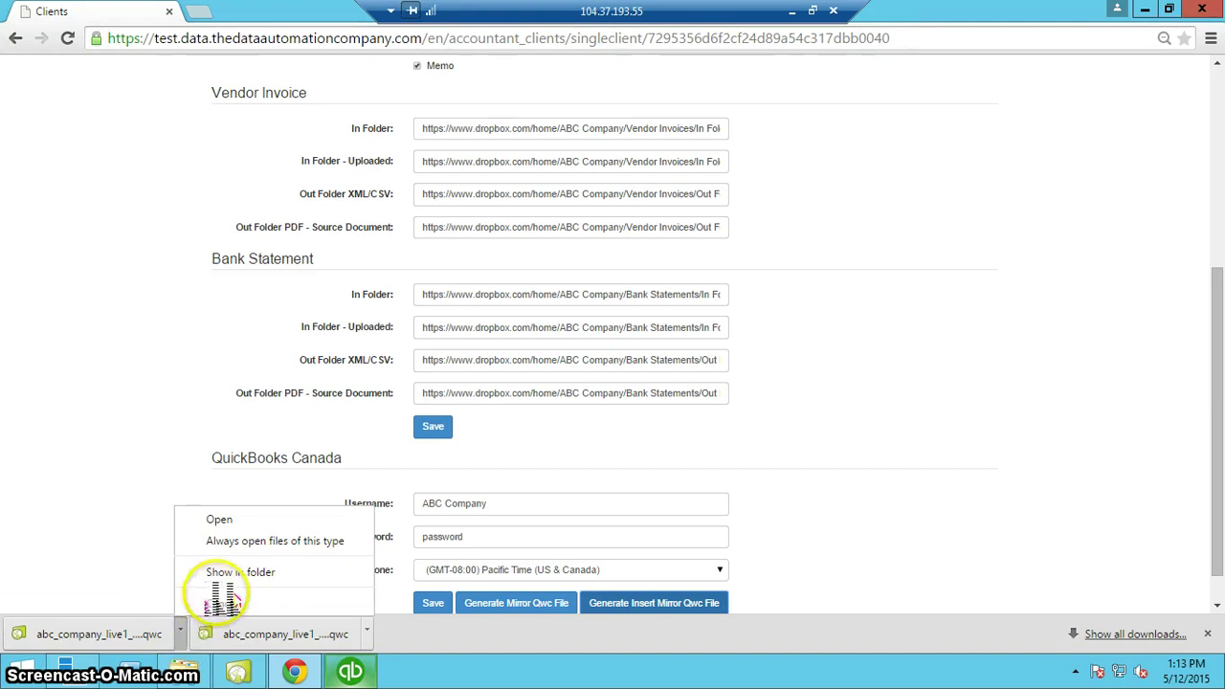
# Show the downloads folder and drag both abc_company QWC files toward the desktop.
pyautogui.click(240, 572)
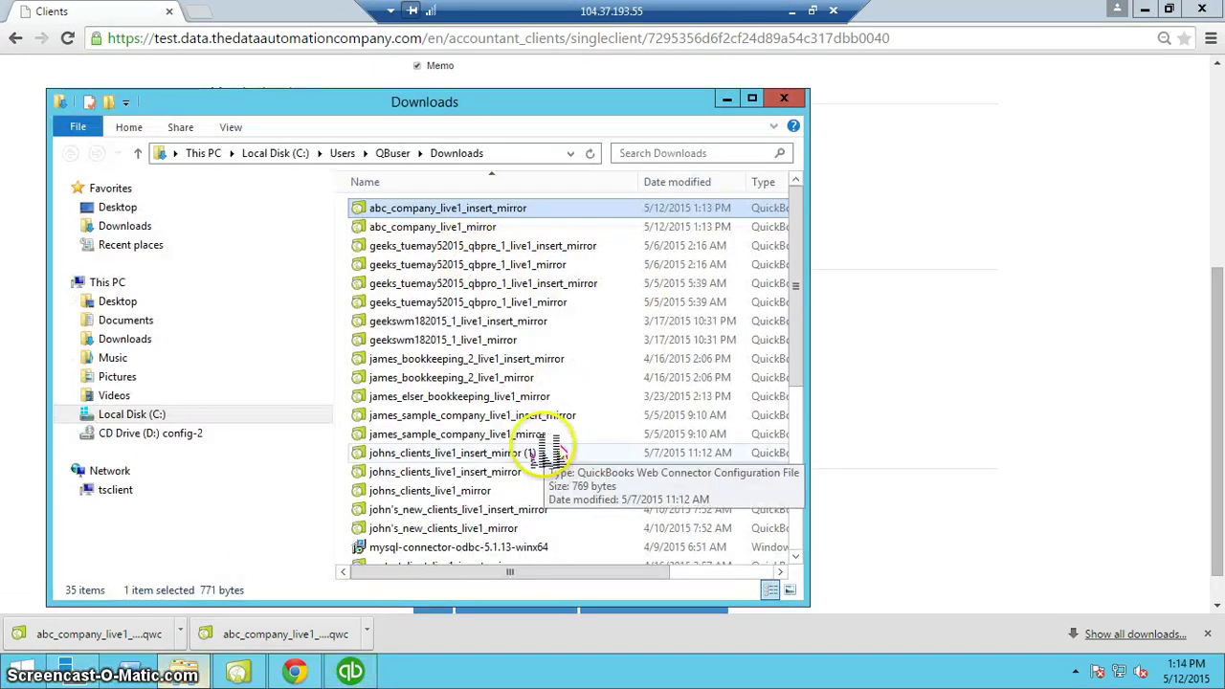
pyautogui.keyDown('ctrl'); pyautogui.click(402, 232); pyautogui.keyUp('ctrl')
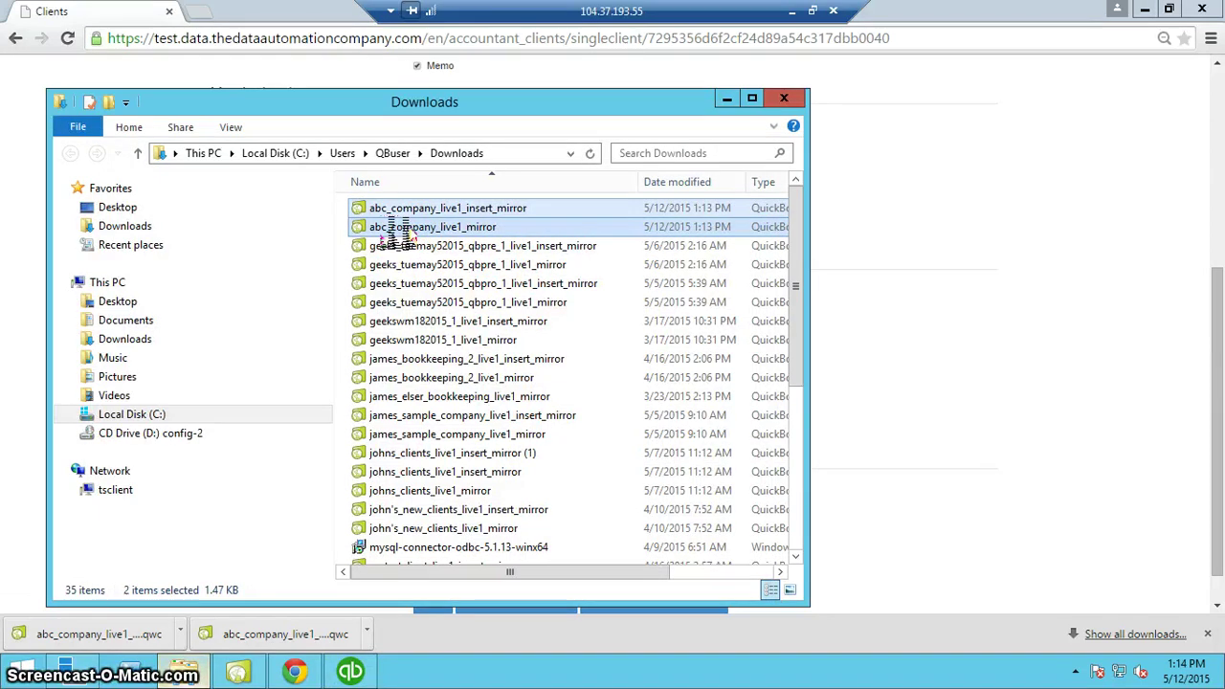
pyautogui.moveTo(402, 232); pyautogui.dragTo(293, 32)
# Paste the two abc_company QWC files onto the desktop.
pyautogui.rightClick(301, 38)
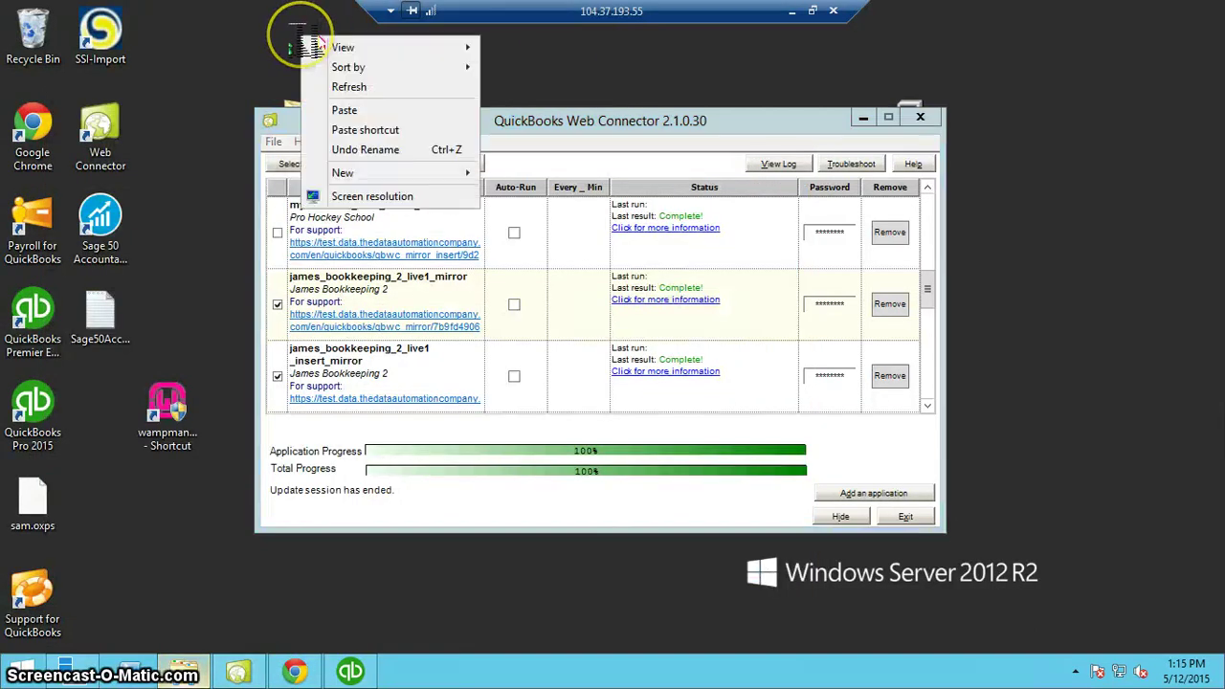
pyautogui.click(354, 111)
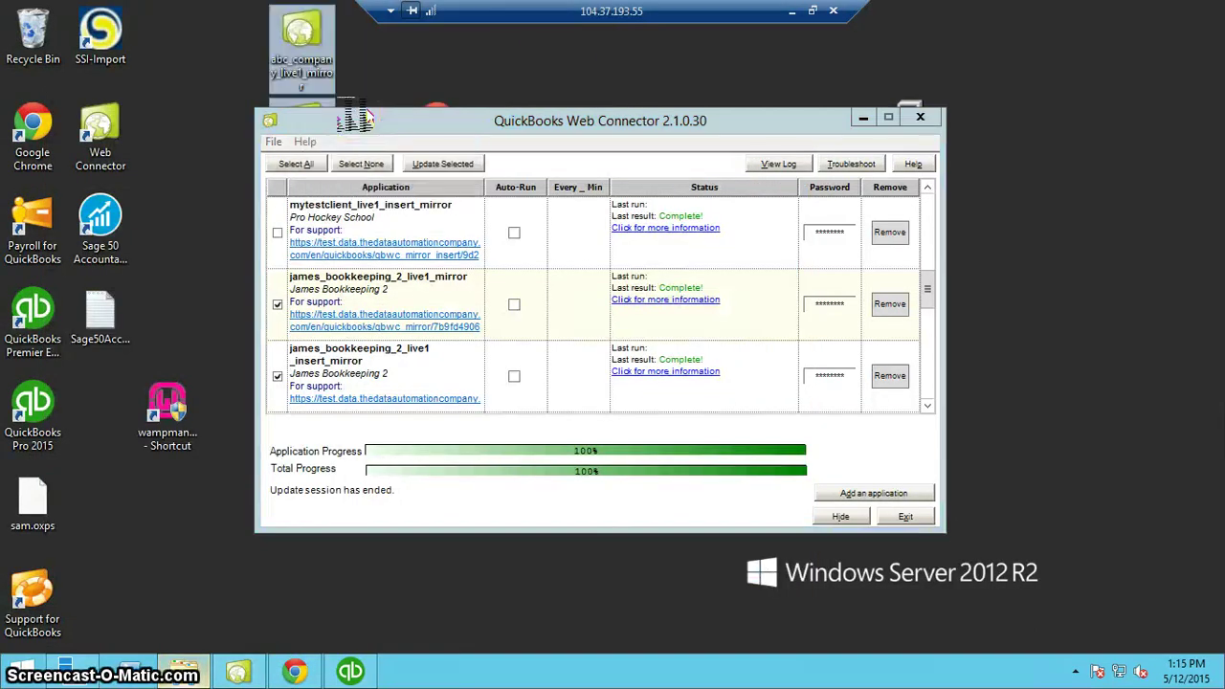
pyautogui.click(897, 492)
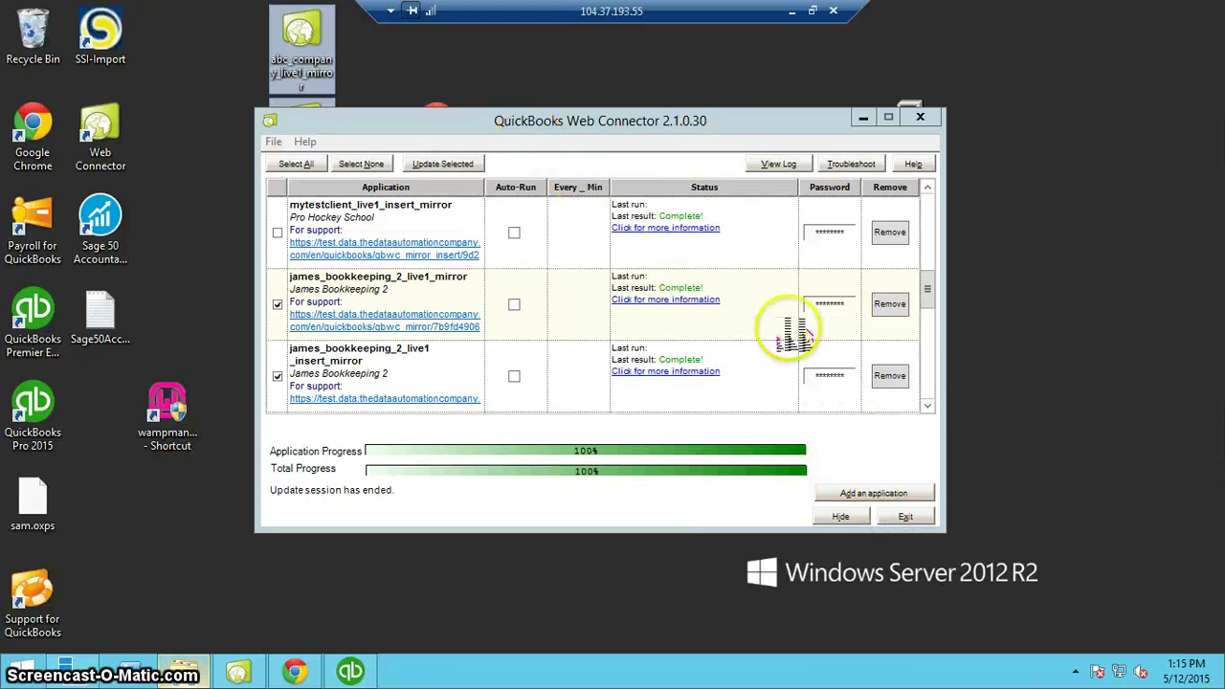
# Add abc_company_live1_insert_mirror.qwc from the Desktop as a new Web Connector application.
pyautogui.click(871, 494)
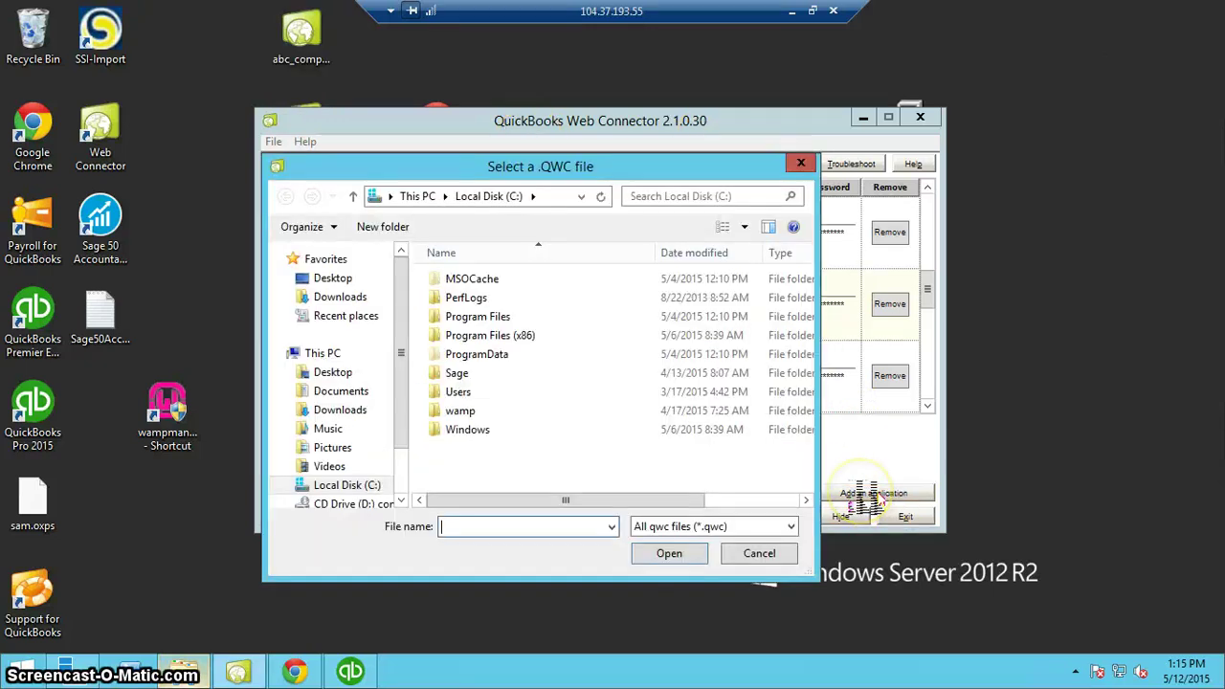
pyautogui.click(325, 278)
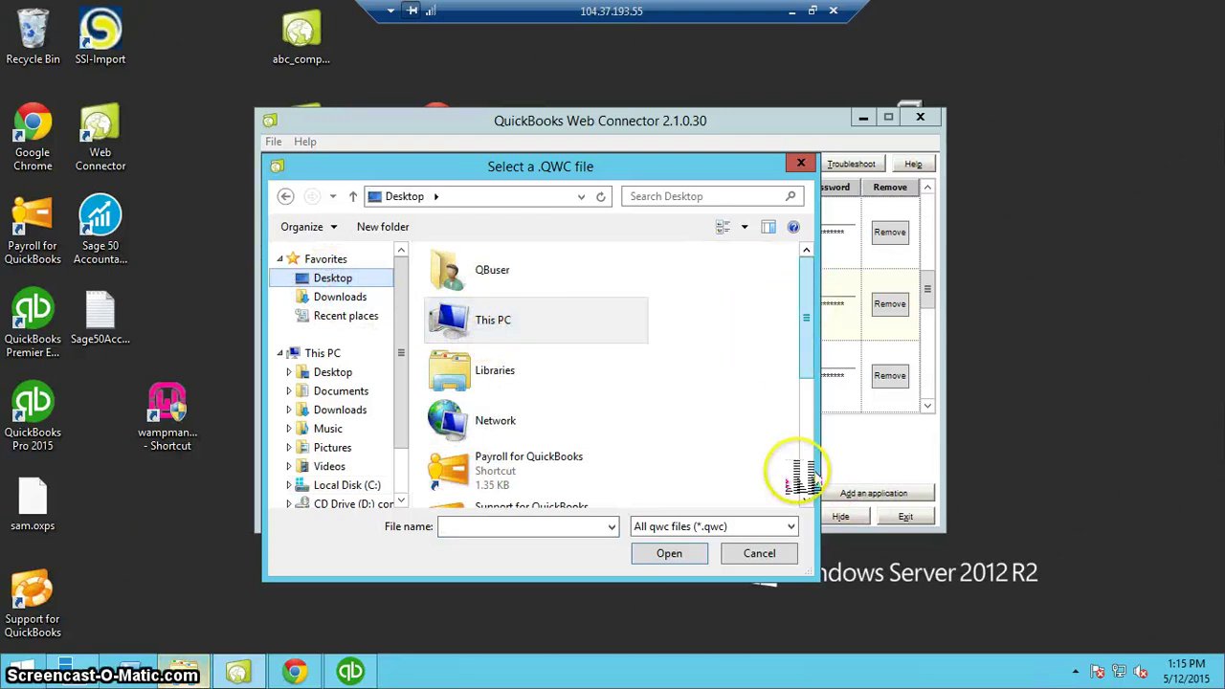
pyautogui.click(806, 499)
pyautogui.scroll(-3, 806, 505)
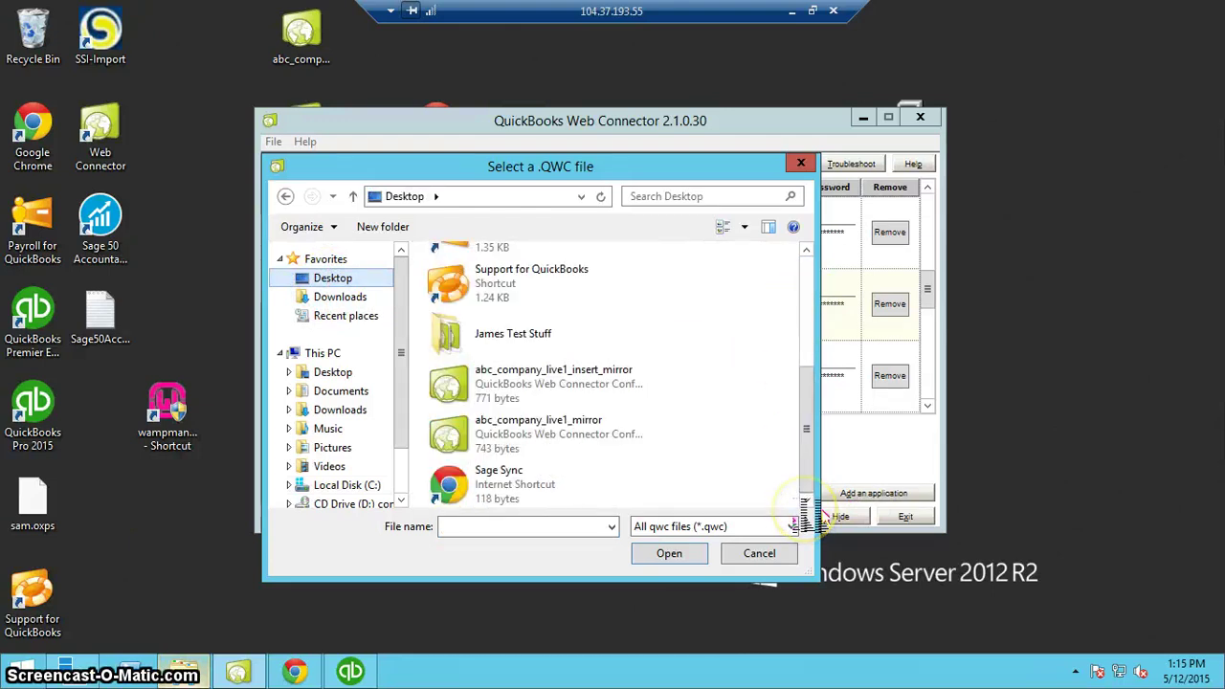
pyautogui.click(536, 388)
pyautogui.click(669, 554)
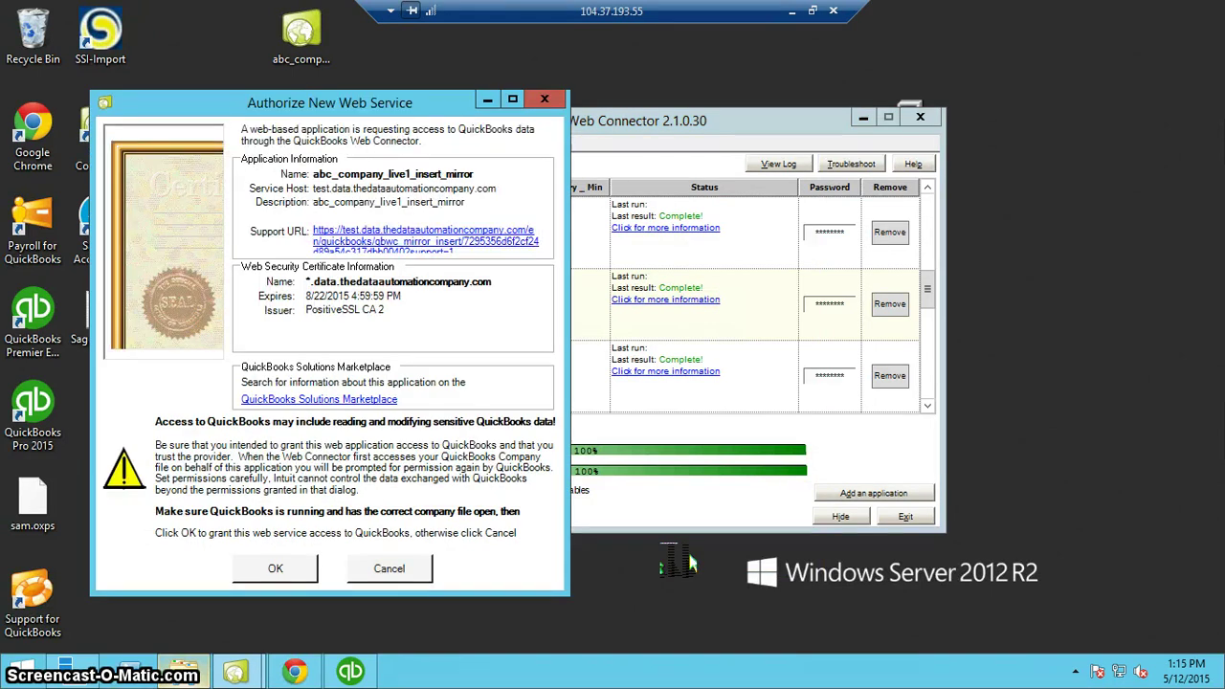
# Authorize abc_company_live1_insert_mirror with 'Yes, whenever this QuickBooks company file is open'.
pyautogui.click(275, 567)
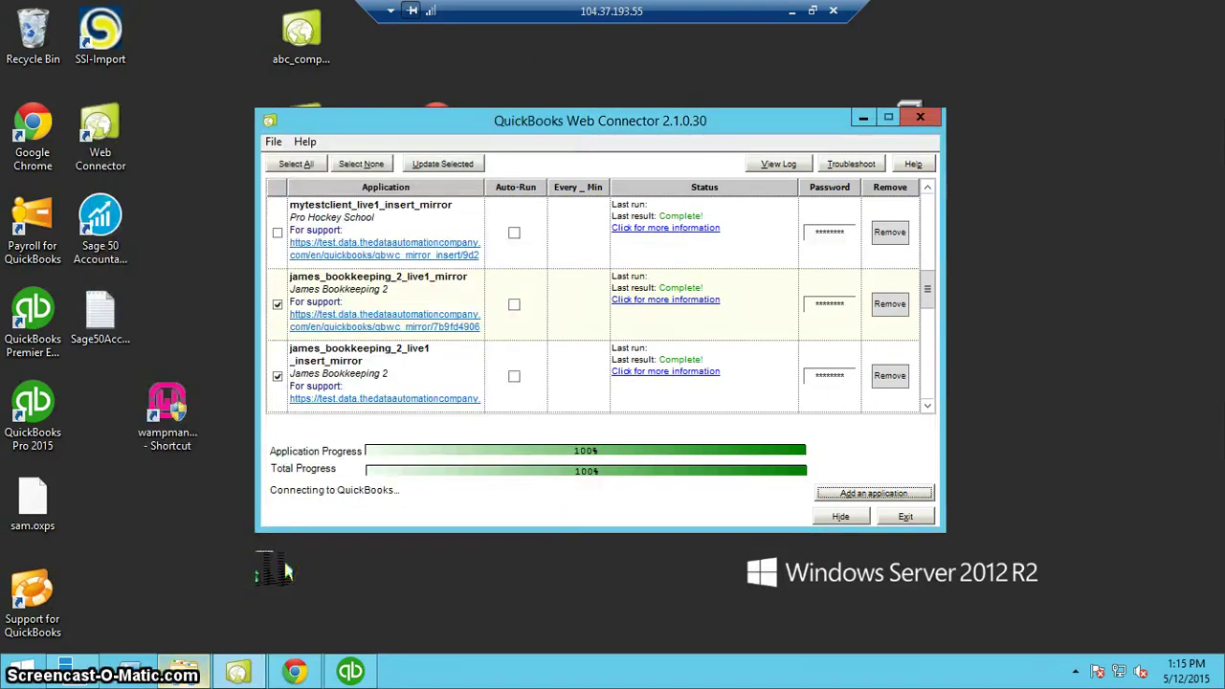
pyautogui.click(273, 86)
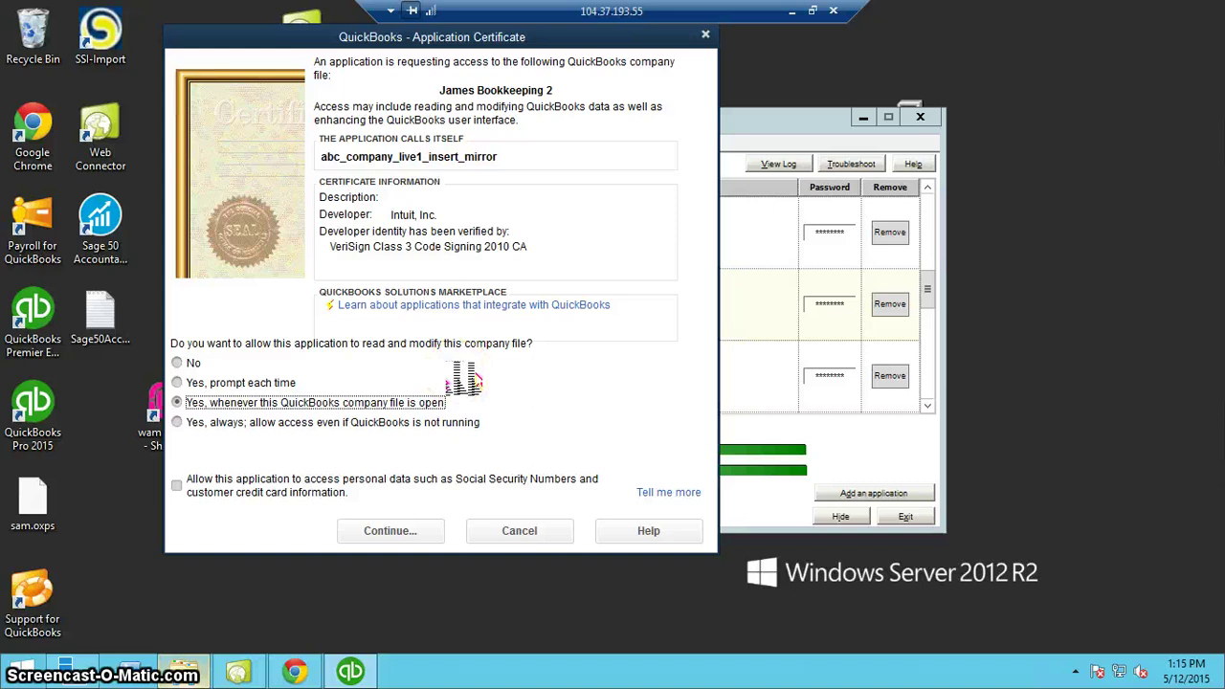
pyautogui.click(323, 400)
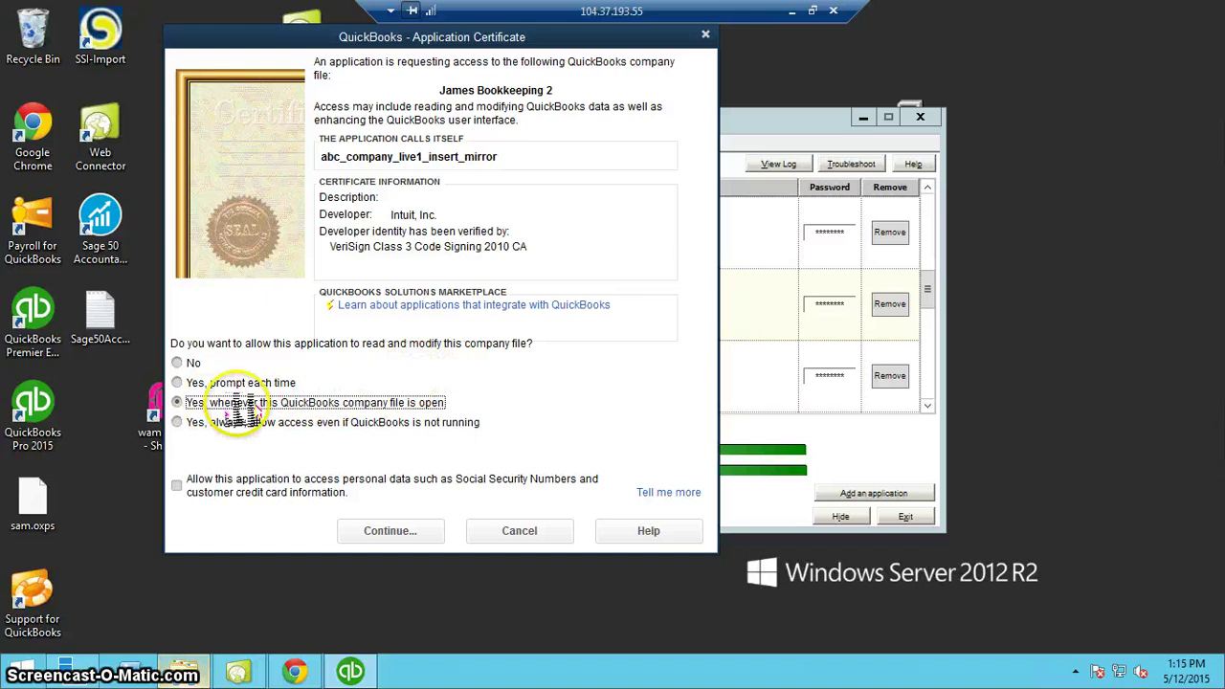
pyautogui.click(356, 412)
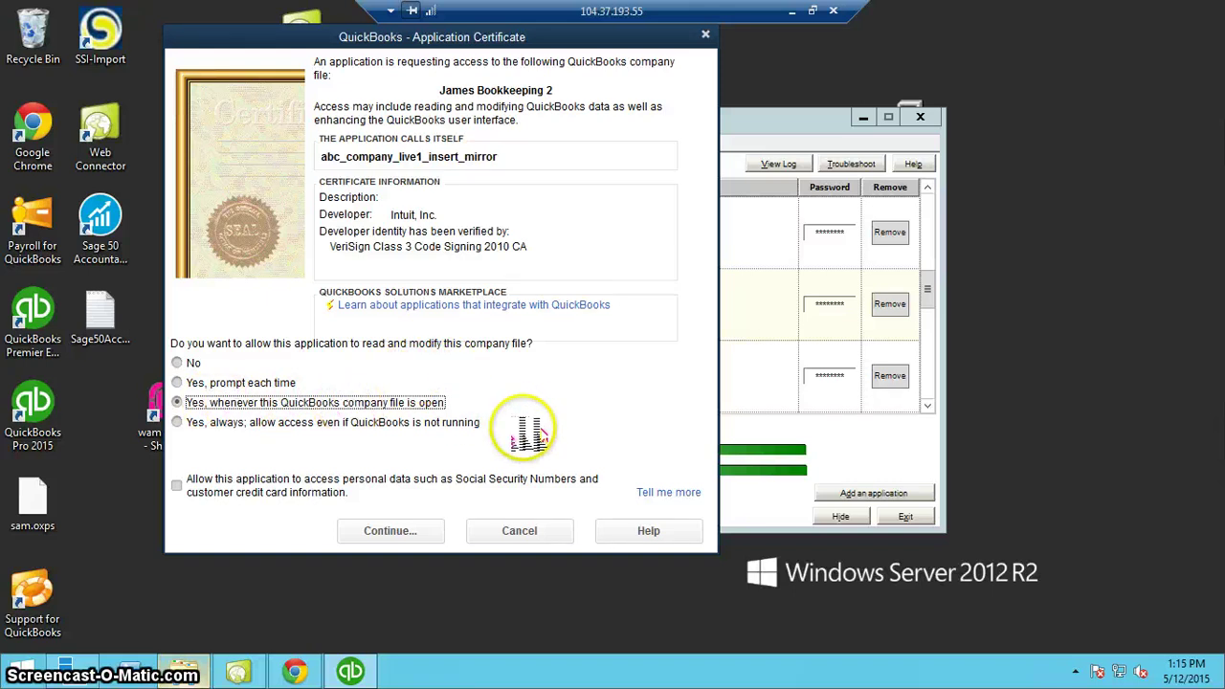
pyautogui.click(404, 533)
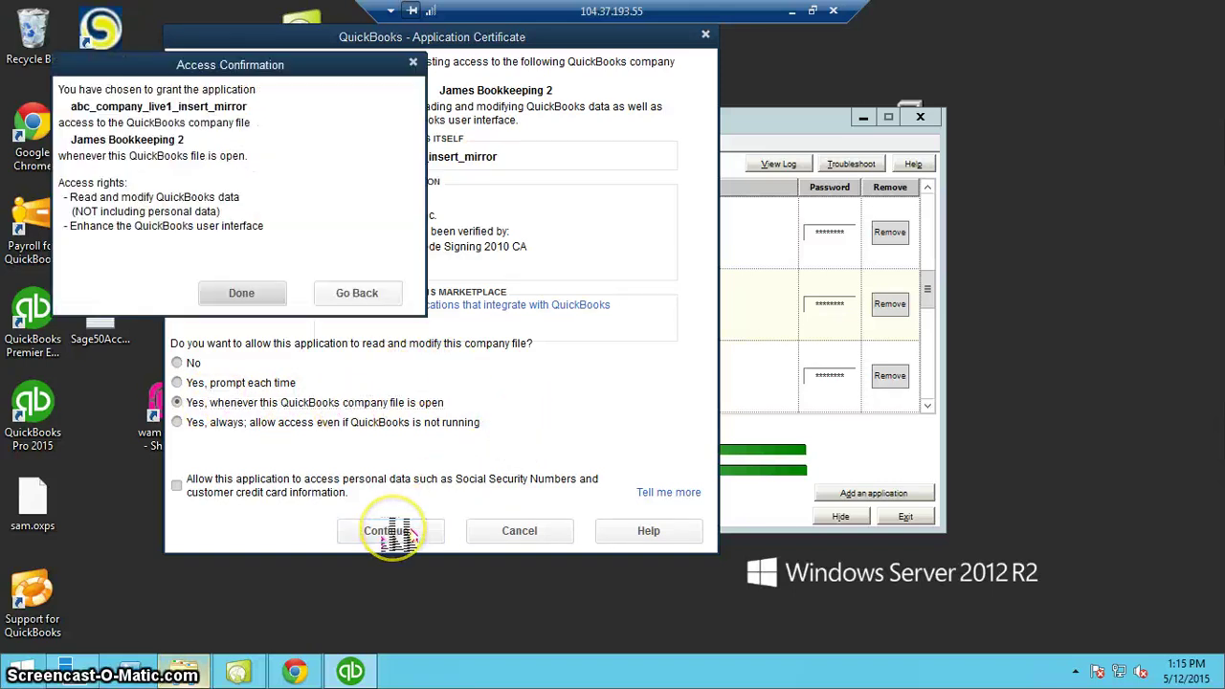
pyautogui.click(242, 295)
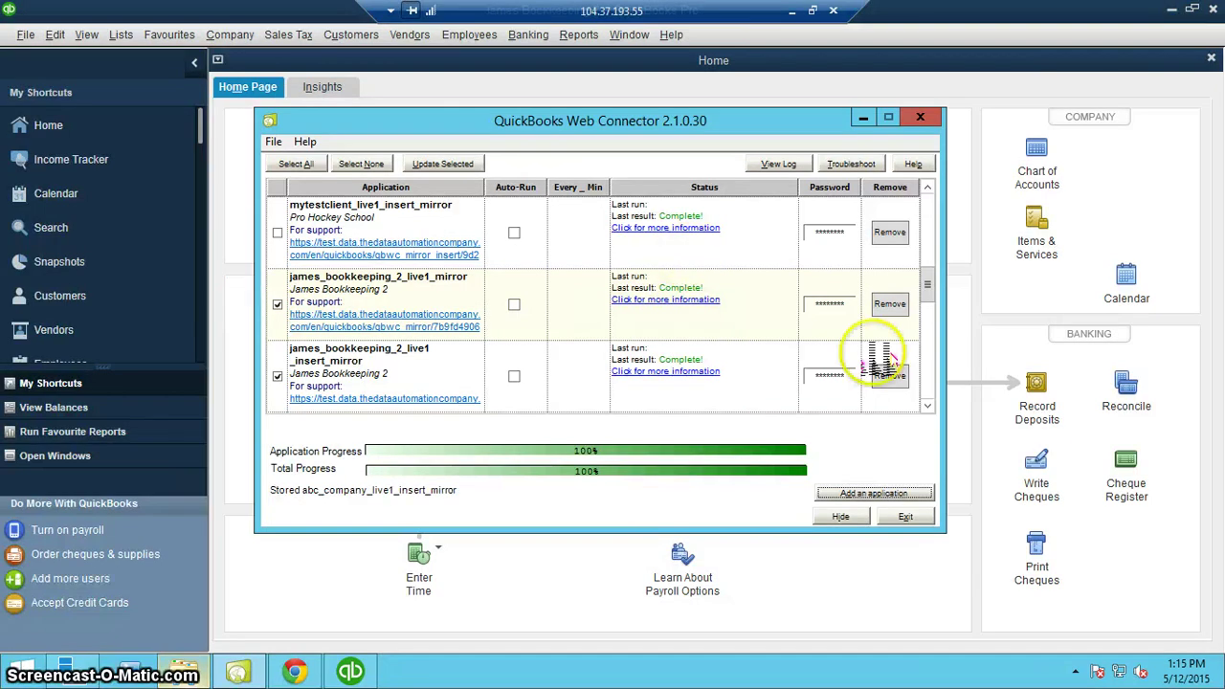
# Add abc_company_live1_mirror.qwc from the Desktop to Web Connector.
pyautogui.click(877, 493)
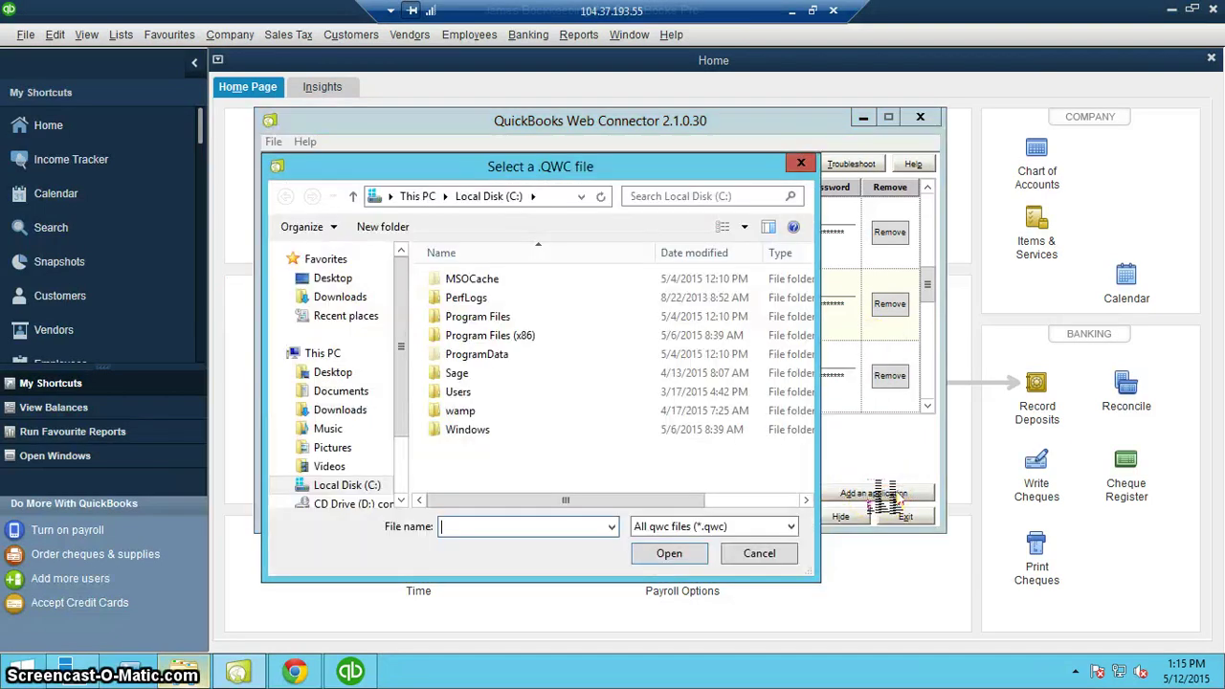
pyautogui.click(330, 277)
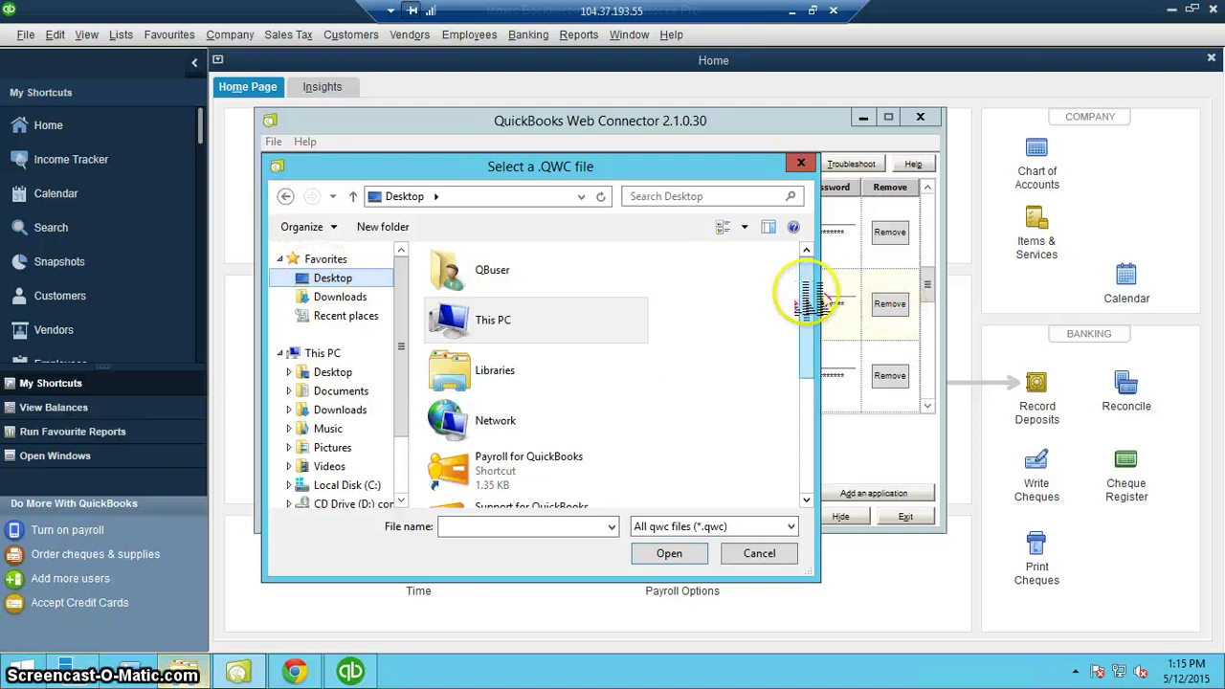
pyautogui.moveTo(804, 287); pyautogui.dragTo(827, 486)
pyautogui.click(506, 443)
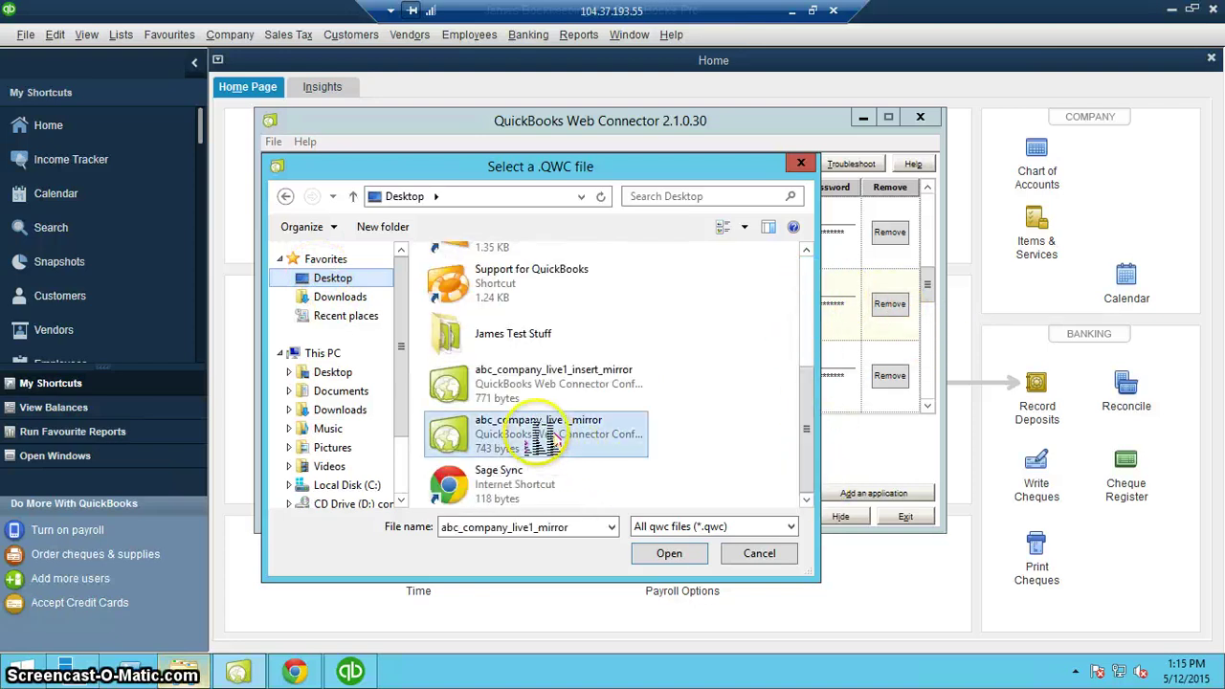
pyautogui.click(661, 553)
pyautogui.click(330, 441)
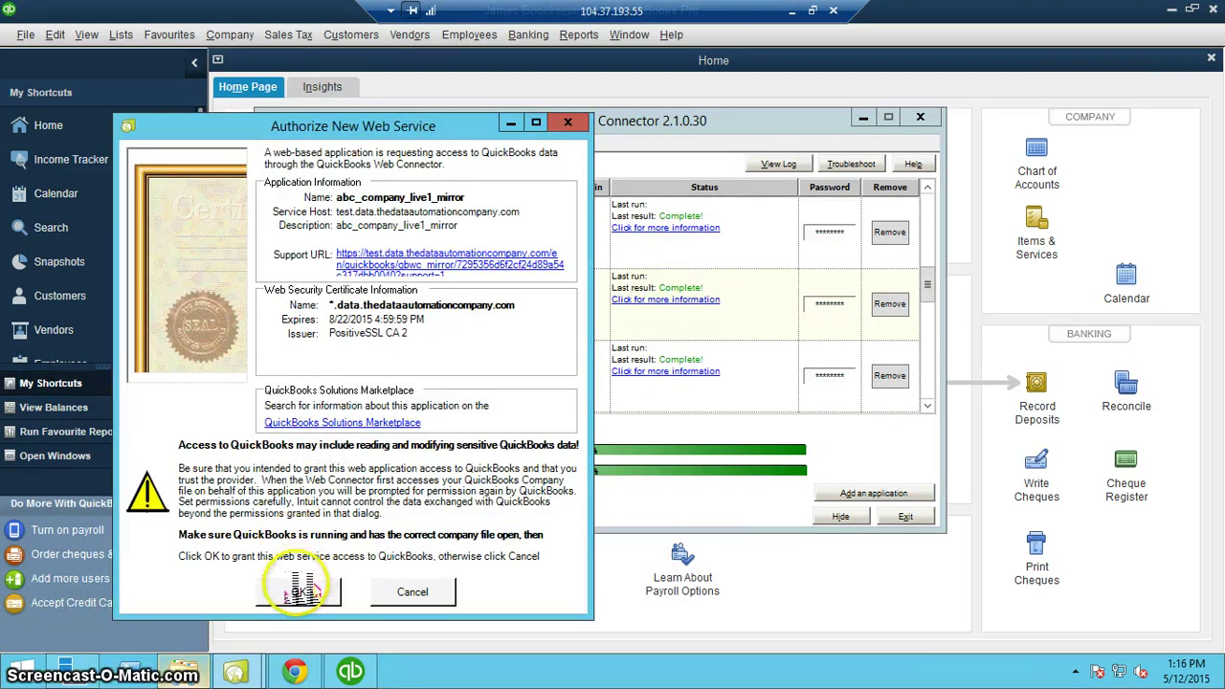
# Authorize abc_company_live1_mirror to access the company file whenever it is open.
pyautogui.click(296, 592)
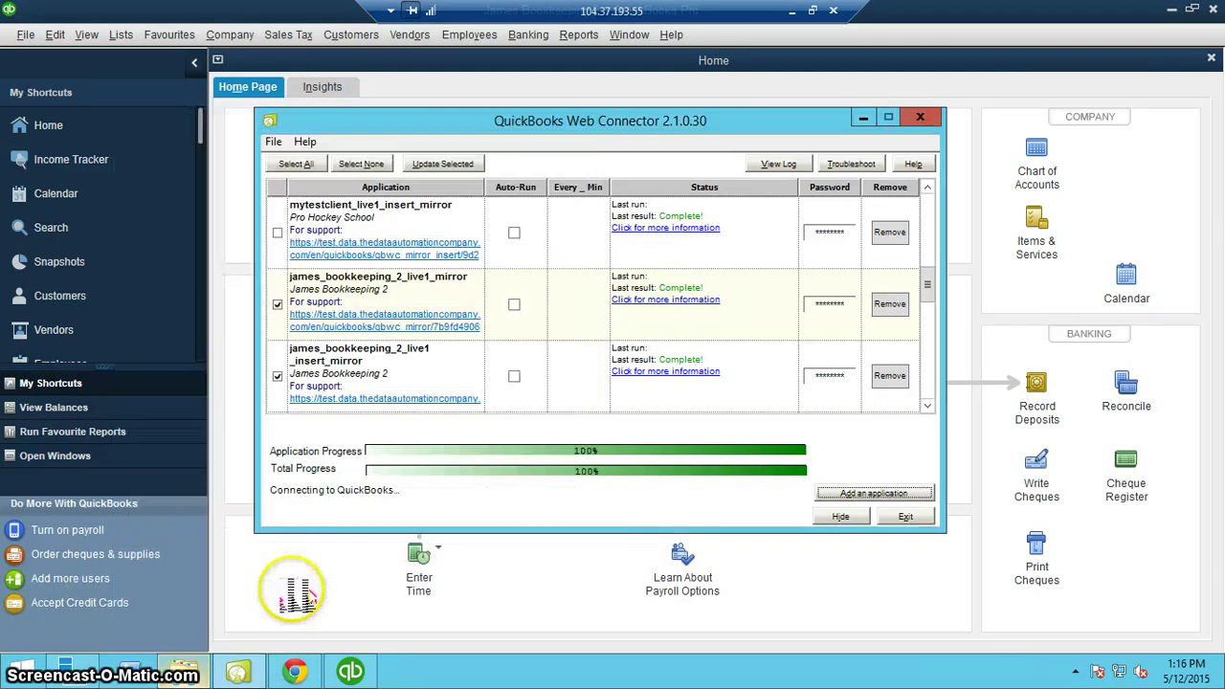
pyautogui.click(172, 405)
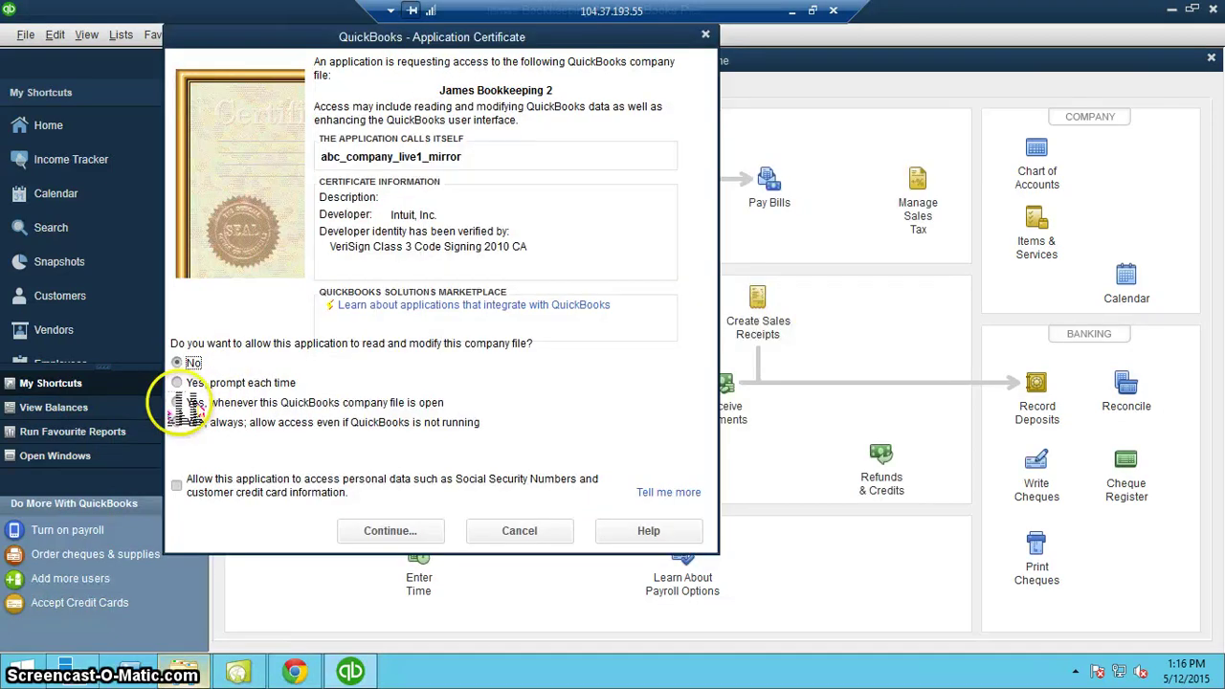
pyautogui.click(178, 403)
pyautogui.click(409, 532)
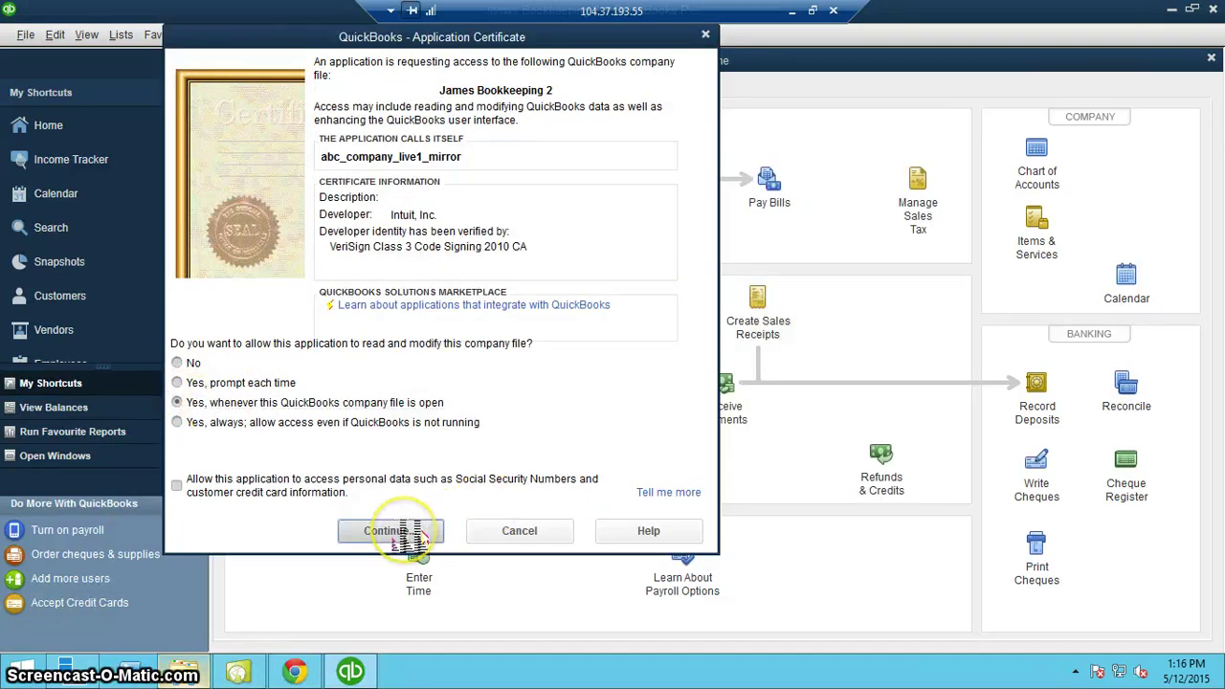
pyautogui.click(251, 292)
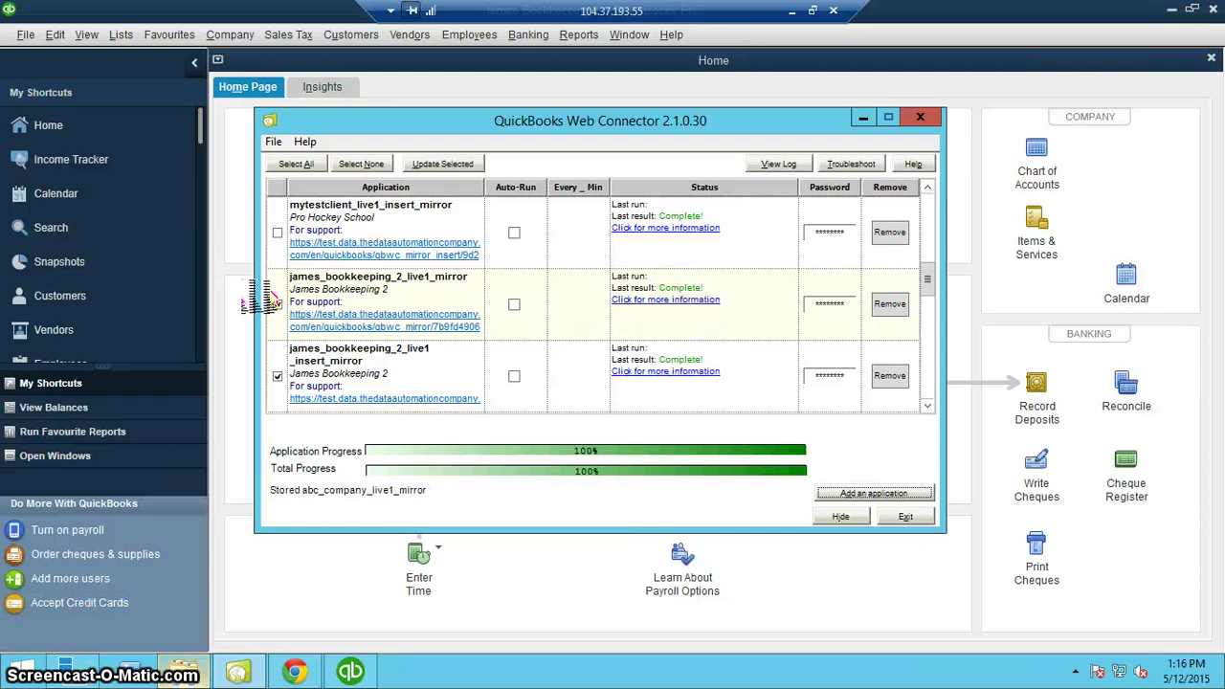
# Select the insert mirror row and dismiss the Password Required prompt for now.
pyautogui.click(277, 304)
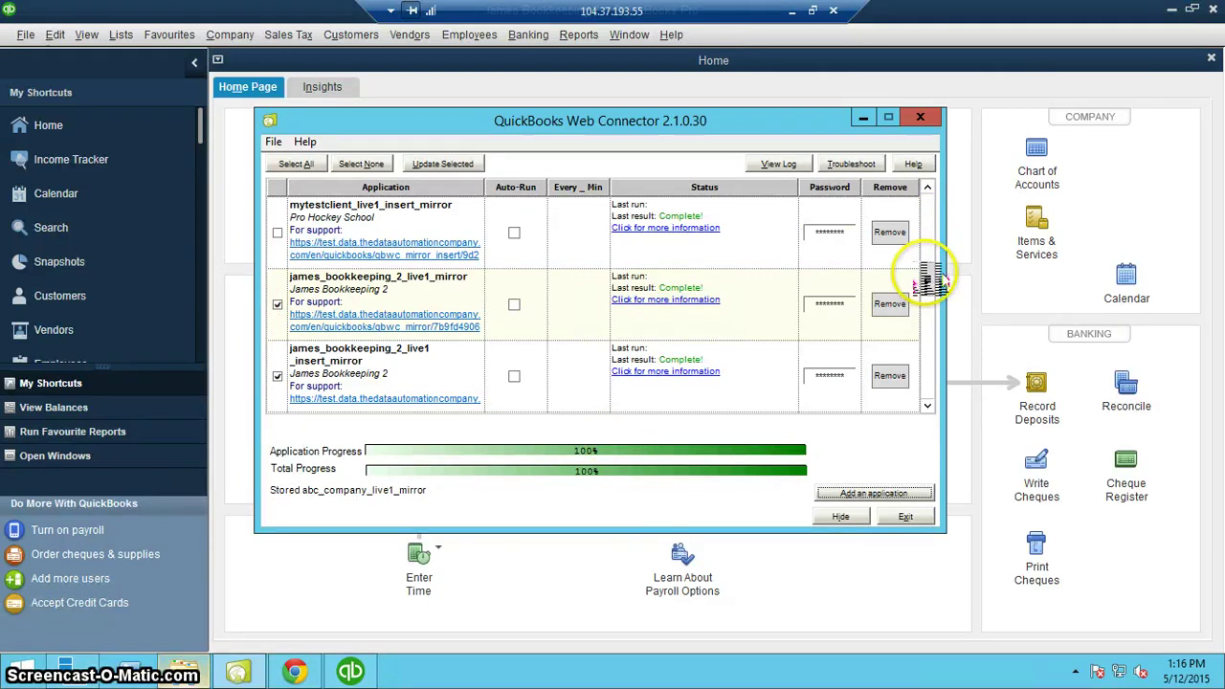
pyautogui.moveTo(927, 279); pyautogui.dragTo(931, 391)
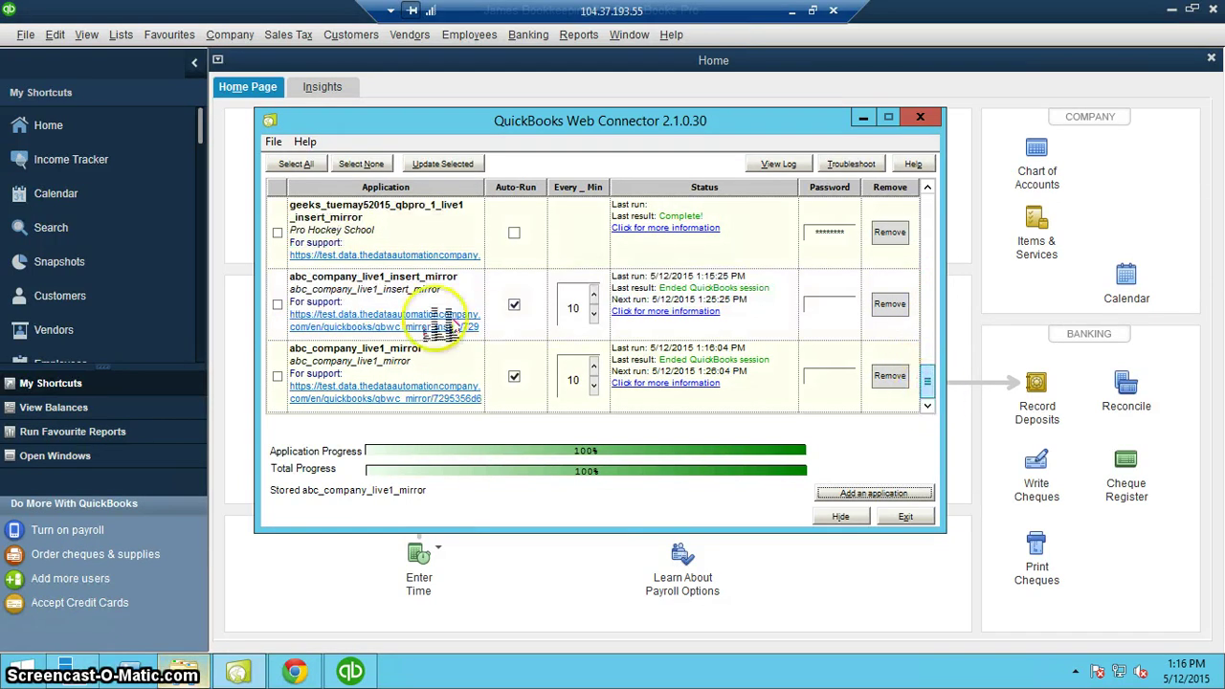
pyautogui.click(356, 299)
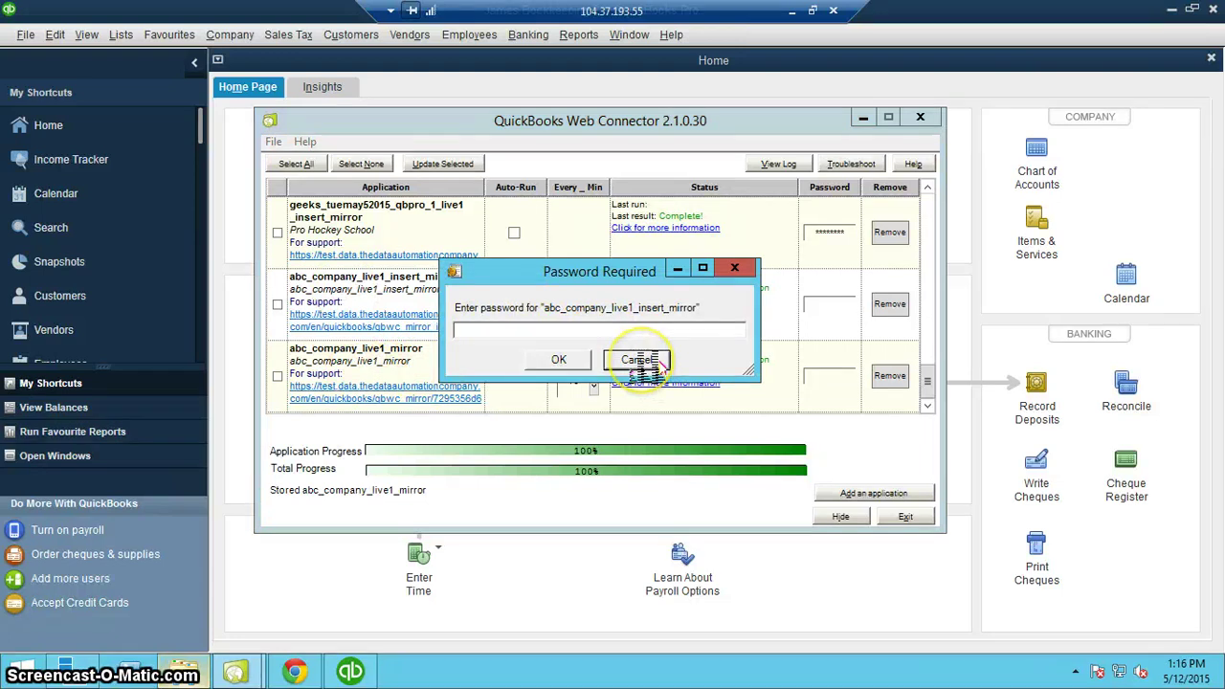
pyautogui.click(639, 362)
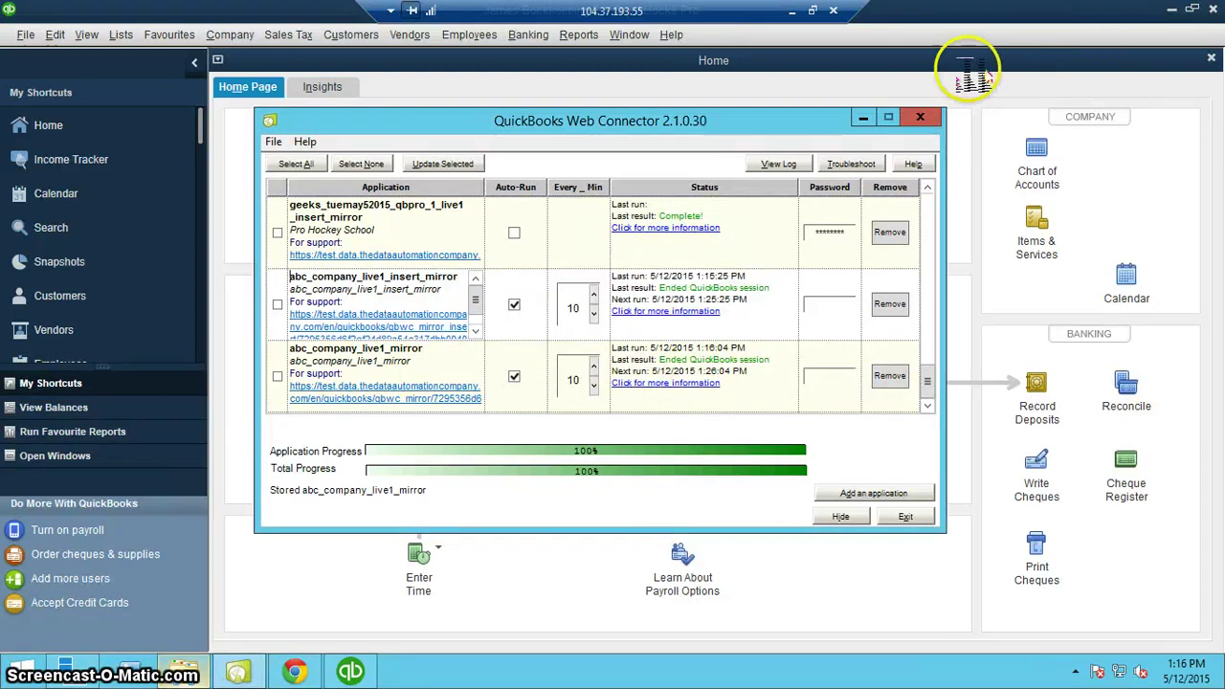
# Hide Web Connector and minimize QuickBooks Pro to reveal the desktop.
pyautogui.click(876, 116)
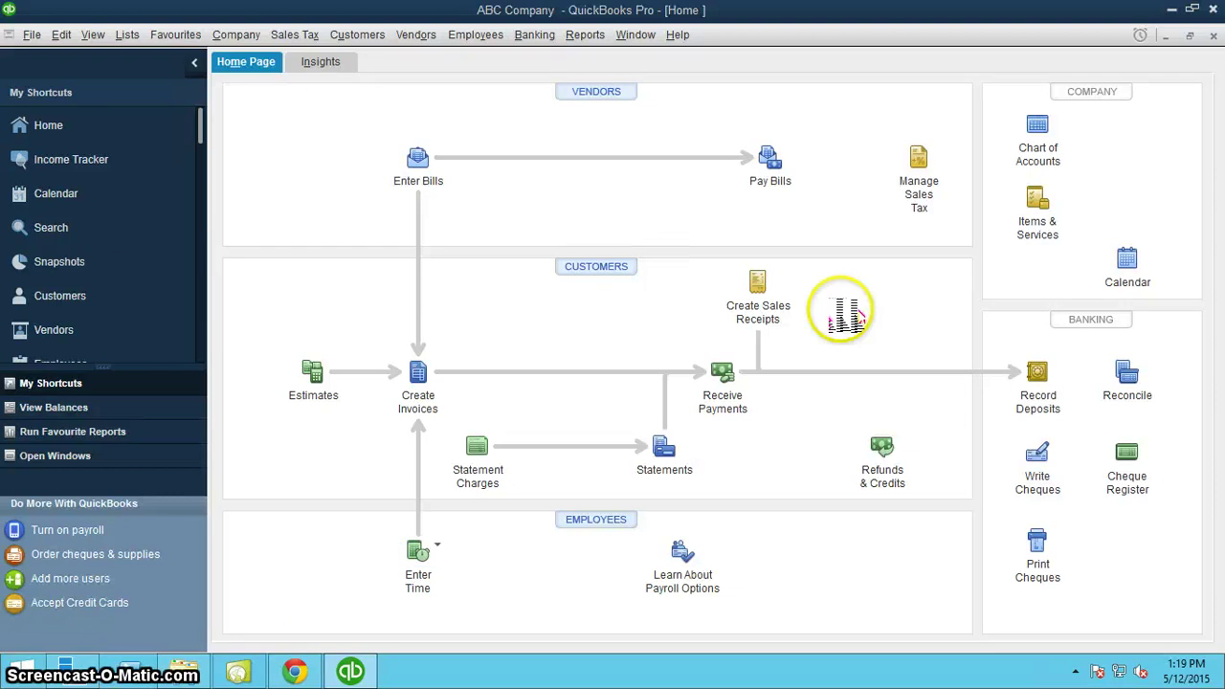
pyautogui.click(1173, 11)
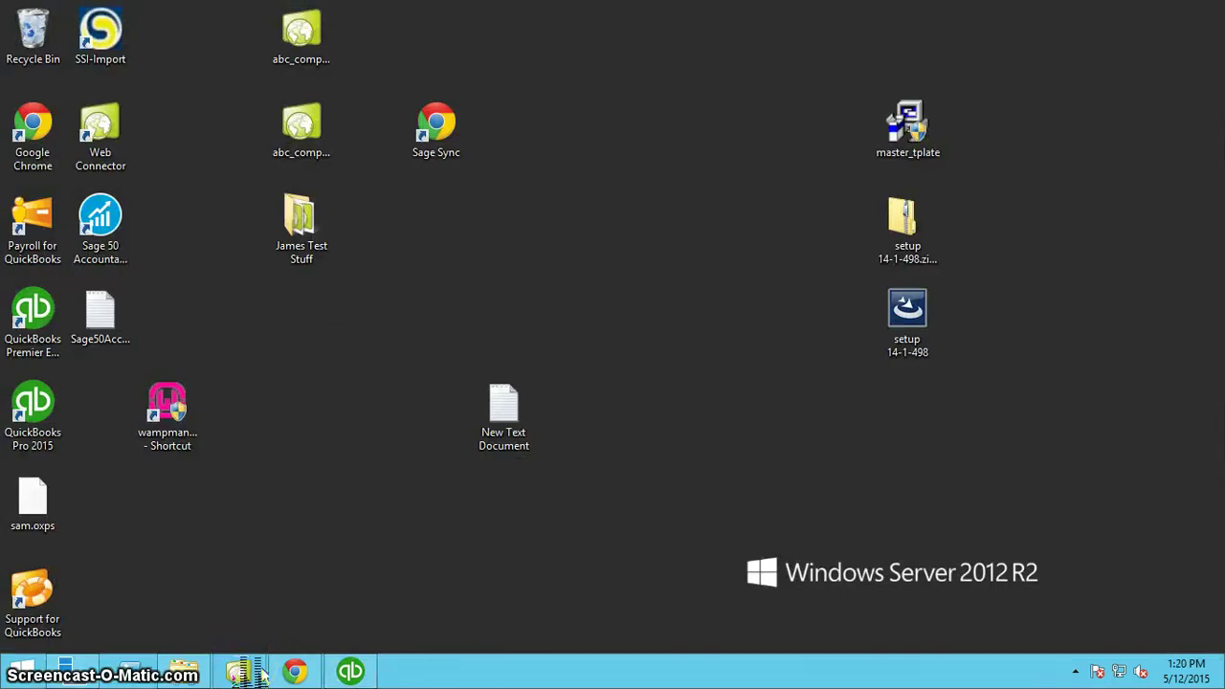
# Save passwords for both abc_company applications and tick both rows for updating.
pyautogui.click(245, 672)
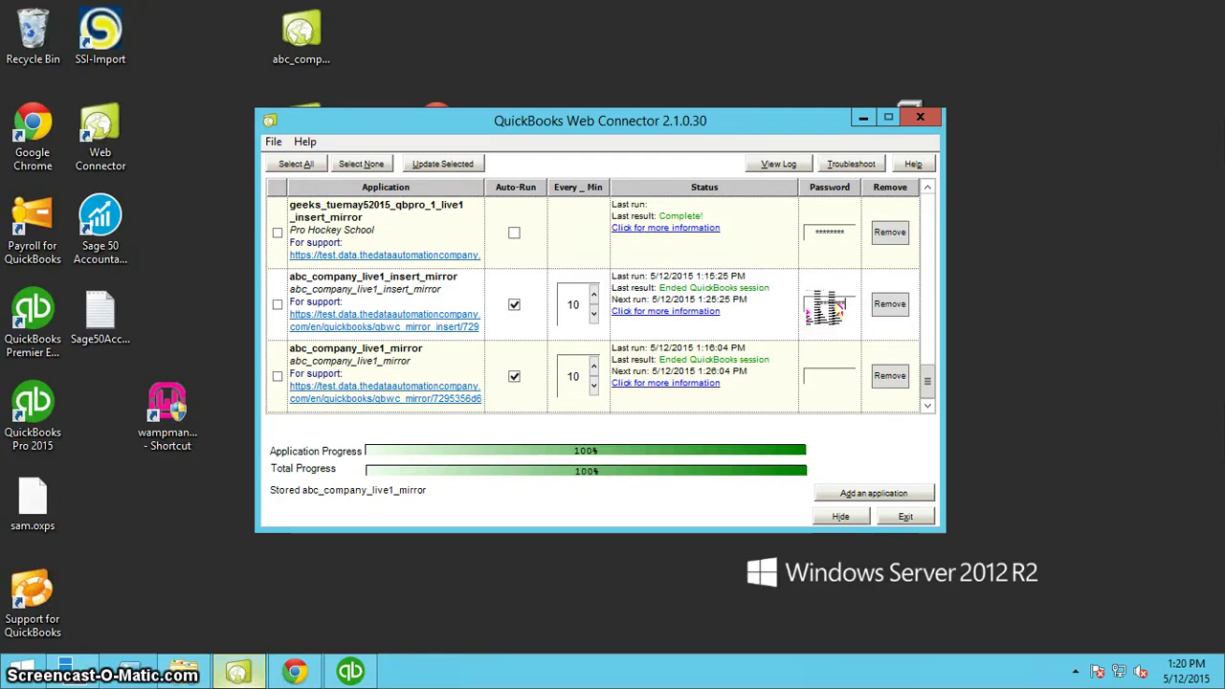
pyautogui.press('Return')
pyautogui.click(608, 400)
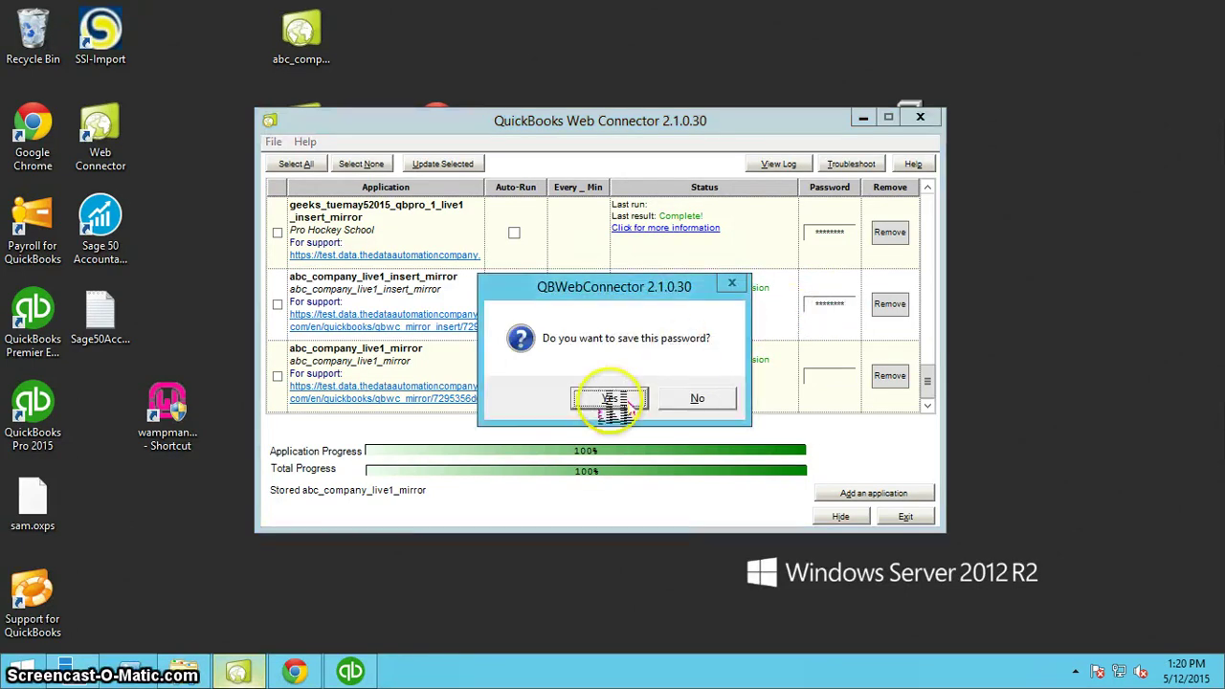
pyautogui.click(809, 378)
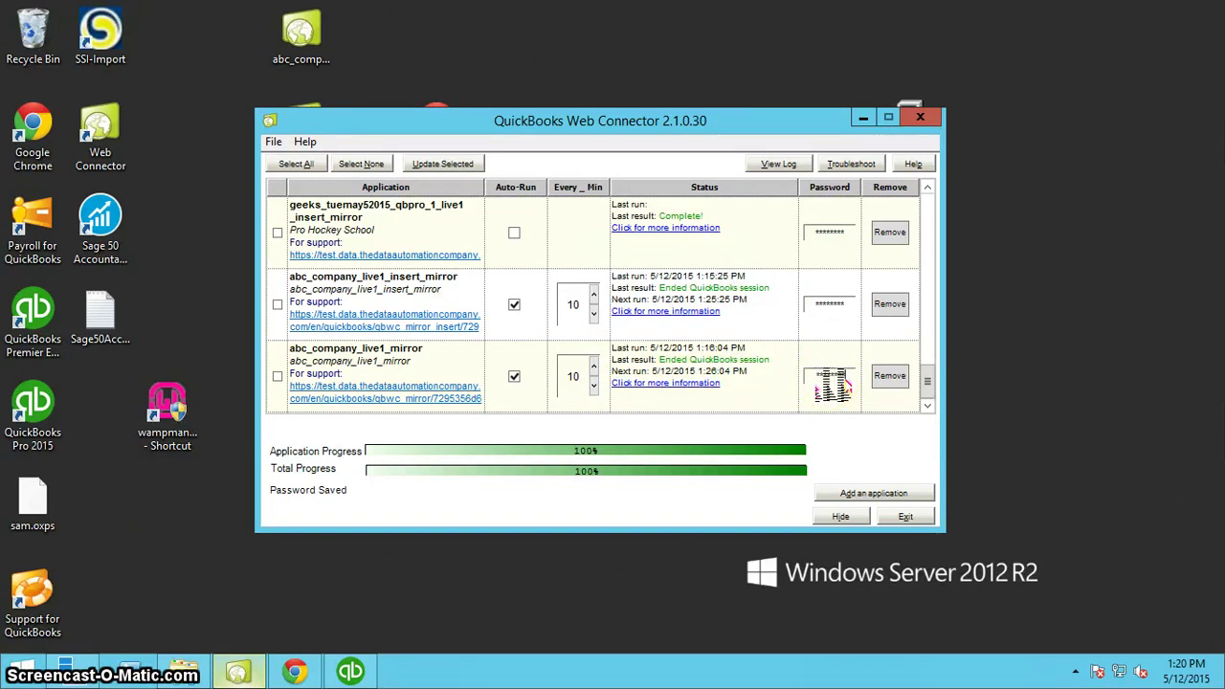
pyautogui.press('Tab')
pyautogui.click(620, 402)
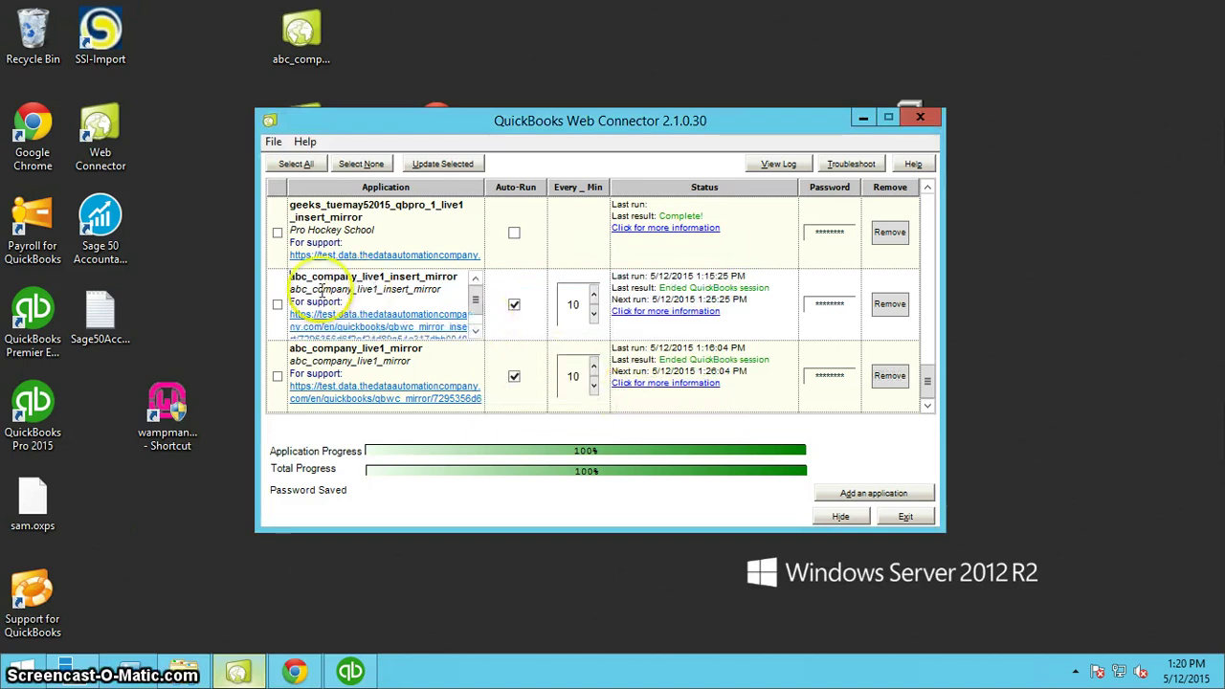
pyautogui.click(278, 306)
pyautogui.click(277, 377)
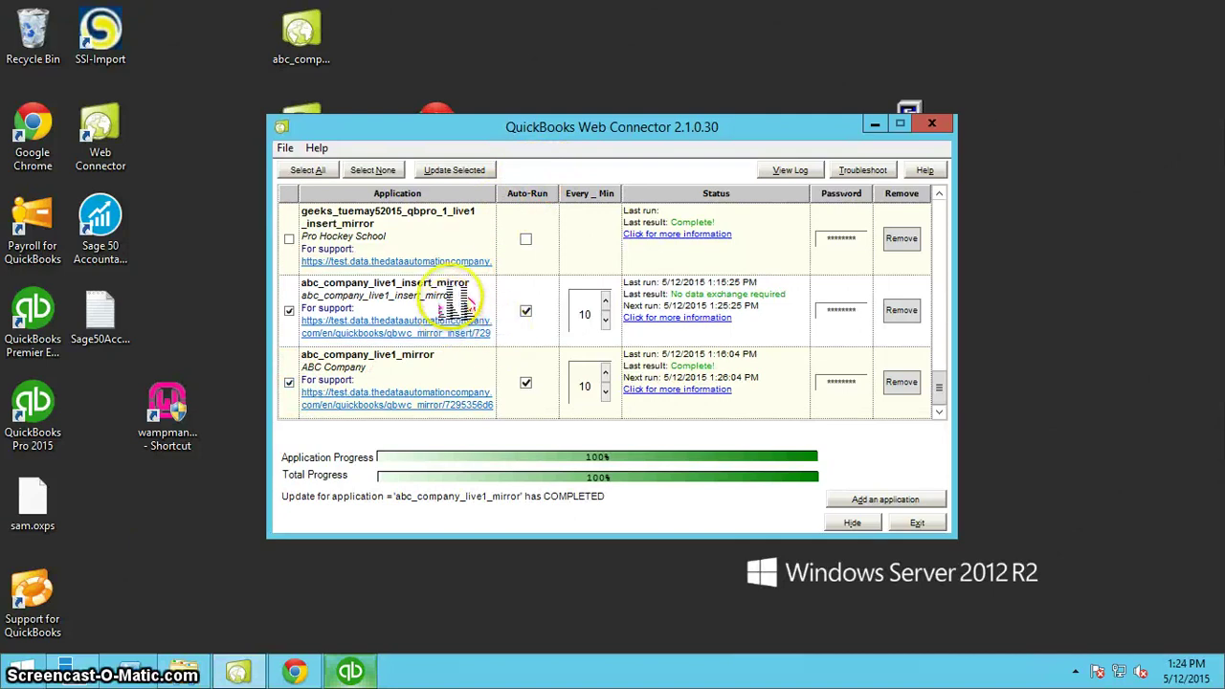
# Sync both abc_company applications to COMPLETED, then return to the DataUI client settings page.
pyautogui.click(454, 170)
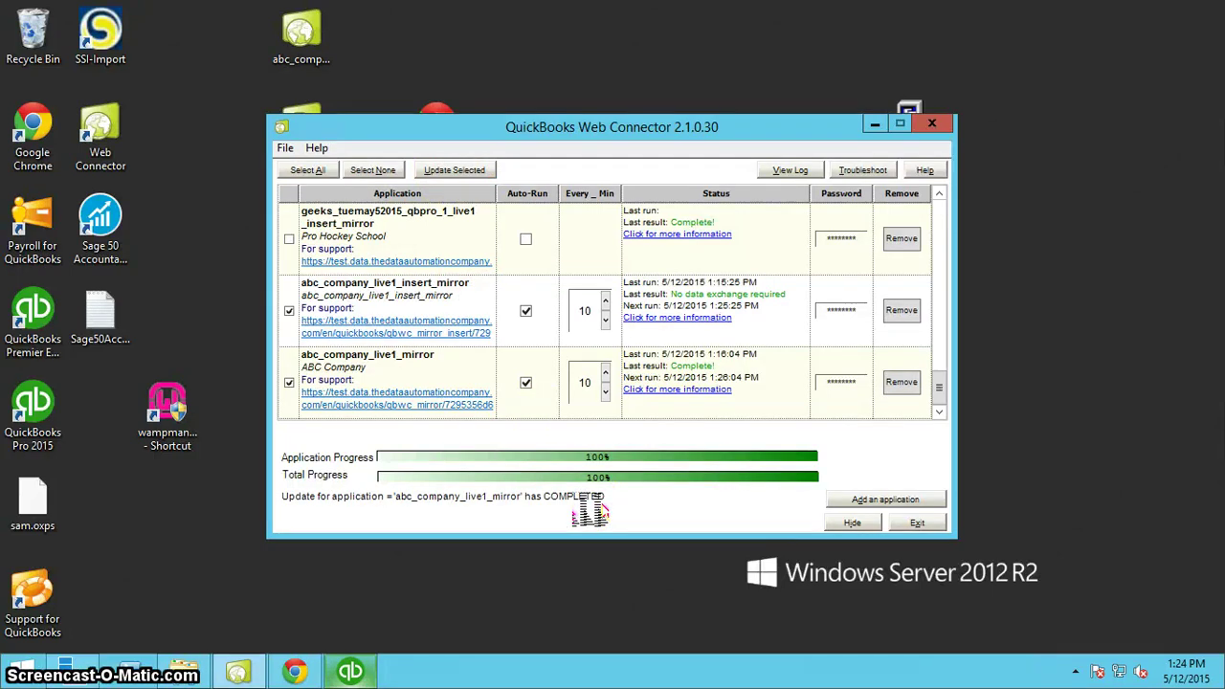
pyautogui.click(350, 670)
pyautogui.click(323, 266)
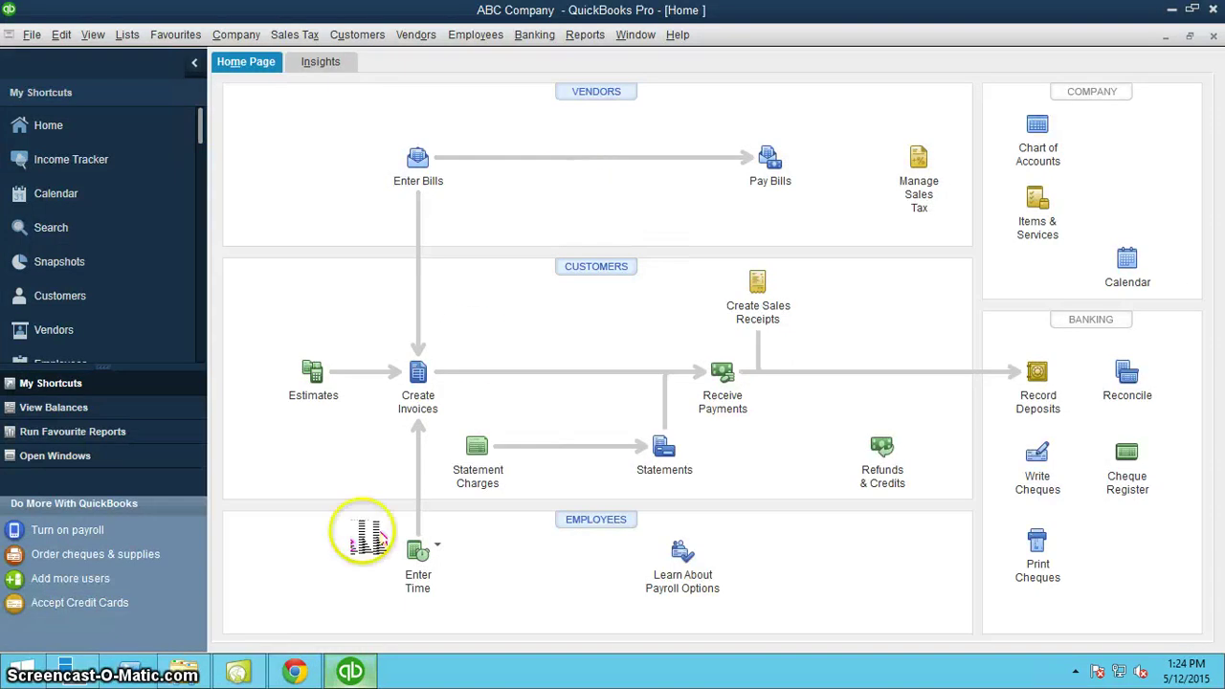
pyautogui.click(295, 670)
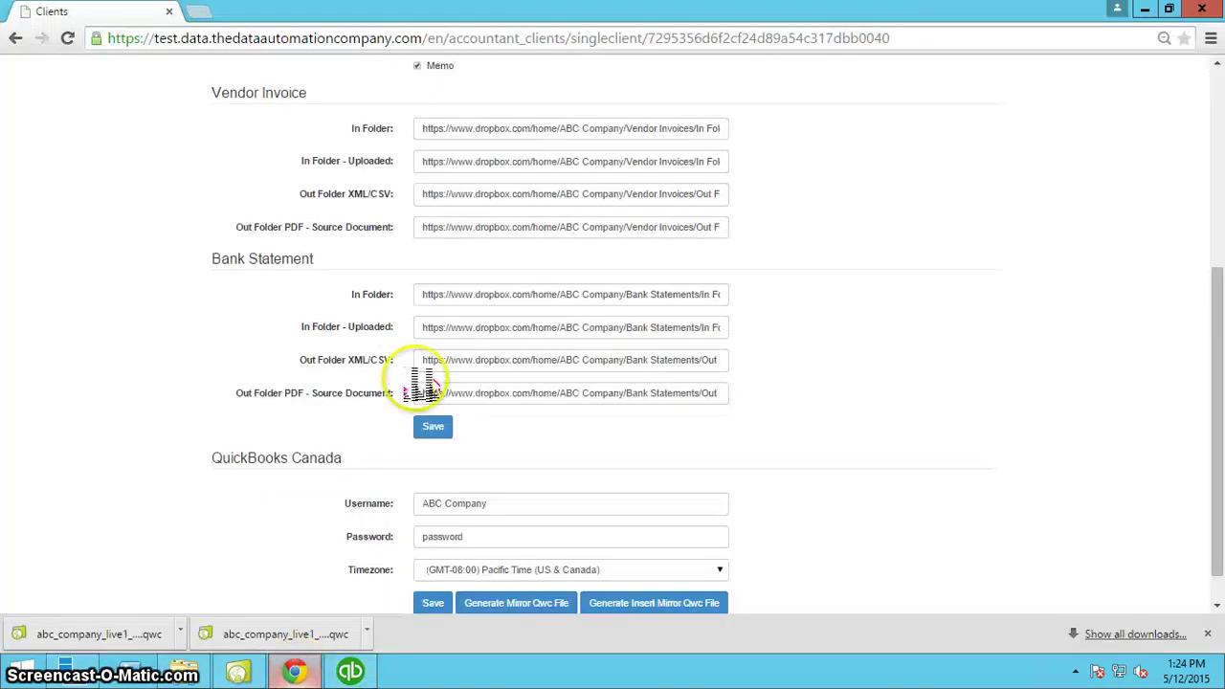